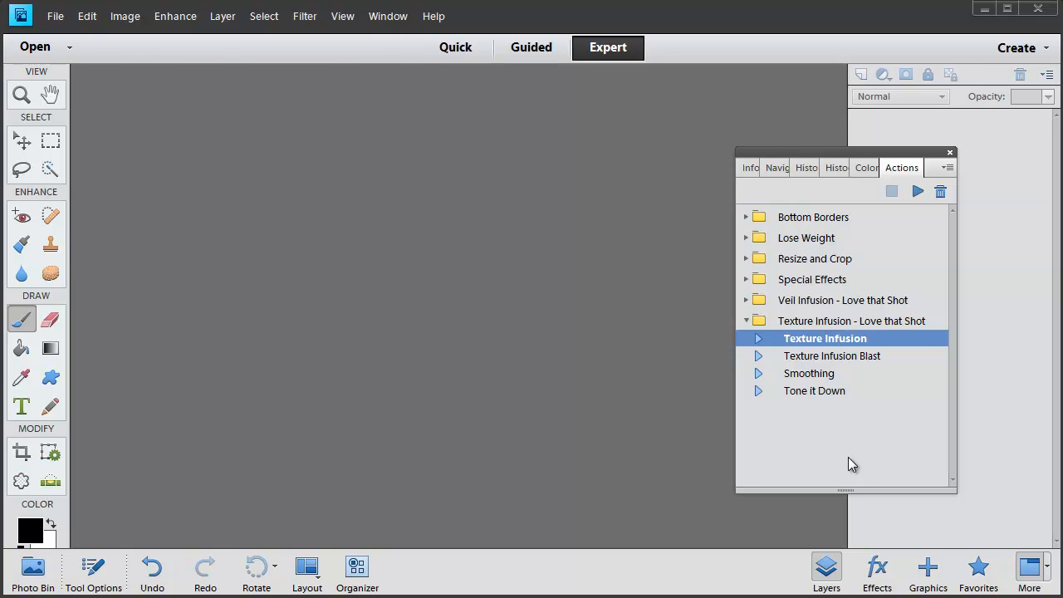
Open the before photo of the woman on the beach for editing and collapse the actions list clear of the layers
key("alt+Tab")
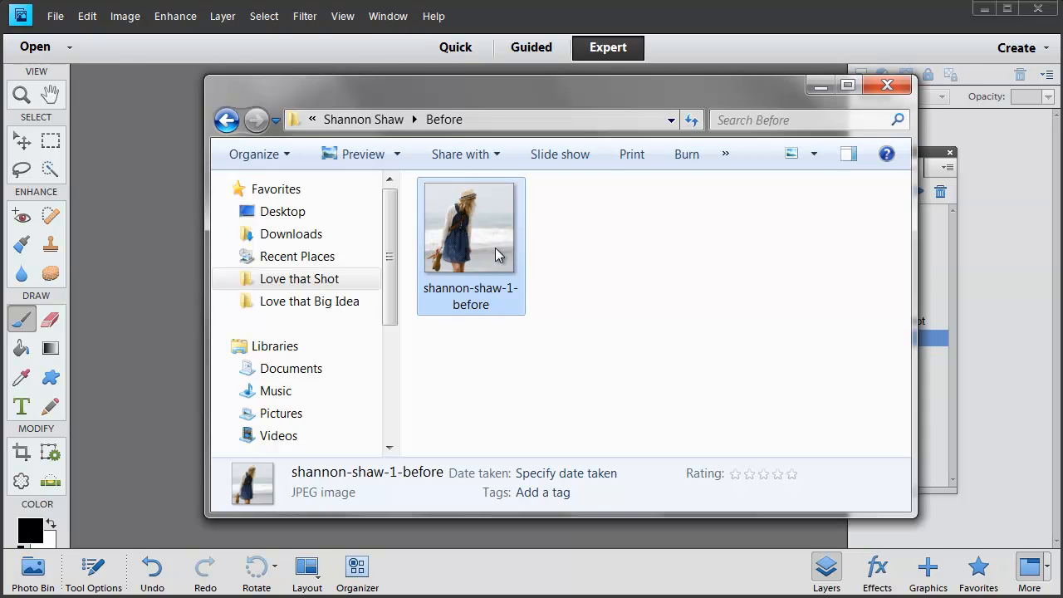
left_click_drag(480, 229, 125, 219)
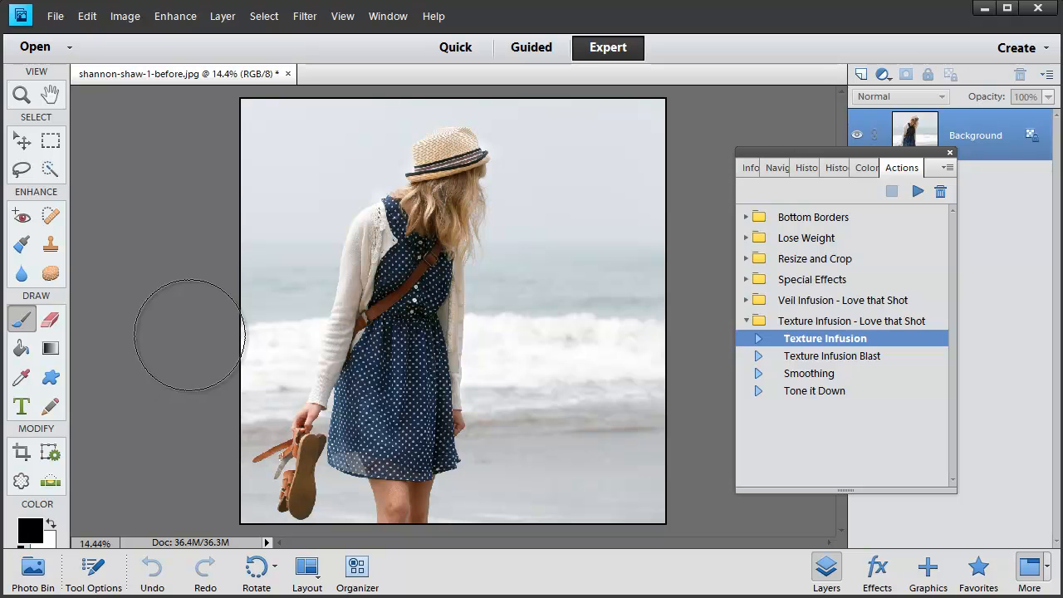
left_click_drag(898, 157, 784, 132)
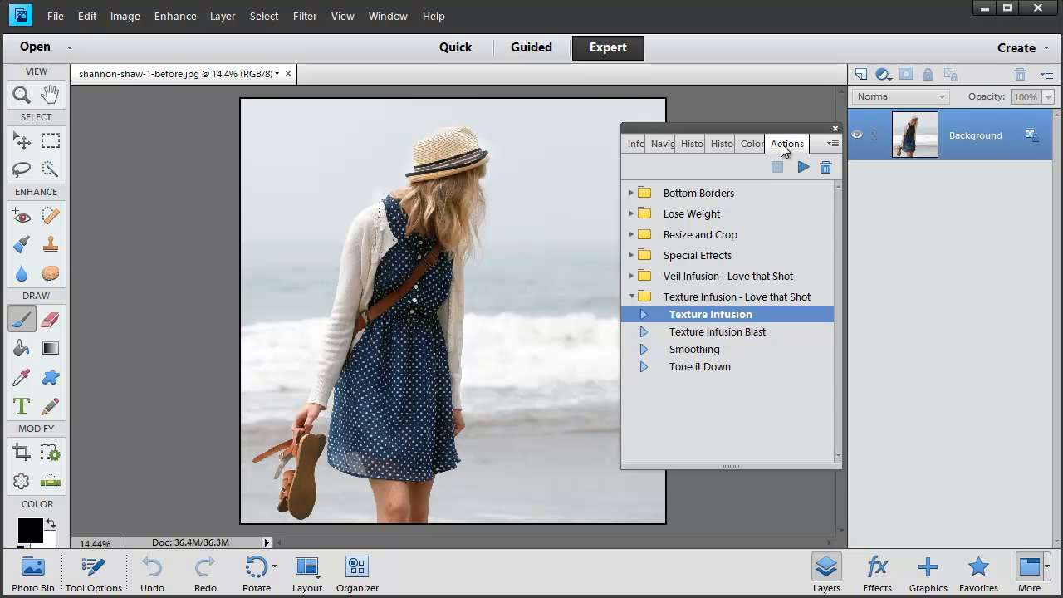
double_click(783, 148)
left_click_drag(789, 129, 766, 105)
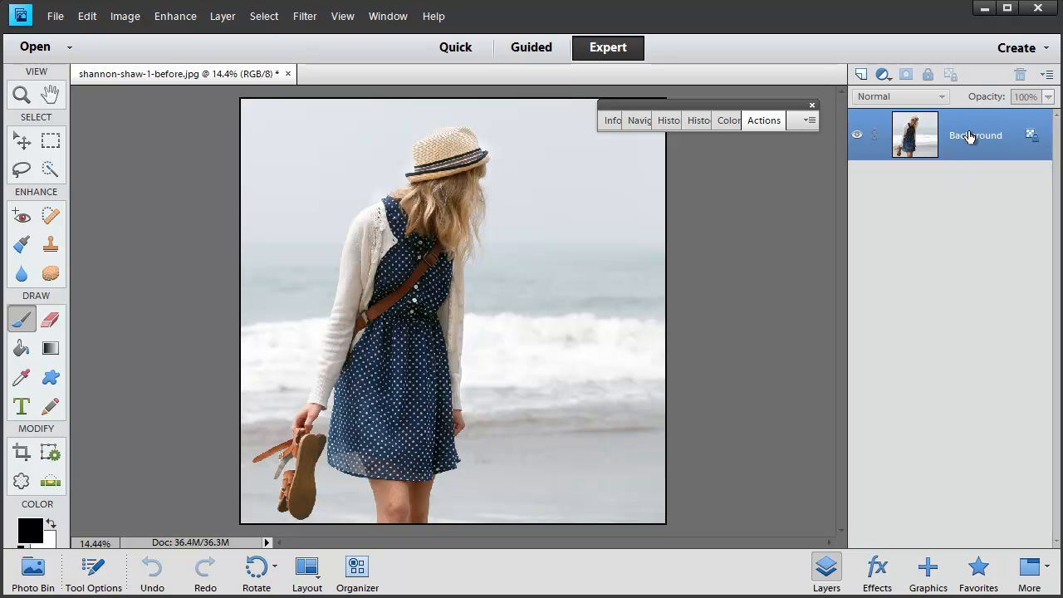
Add a Hue/Saturation adjustment layer above the Background with Saturation set to -100
left_click(883, 77)
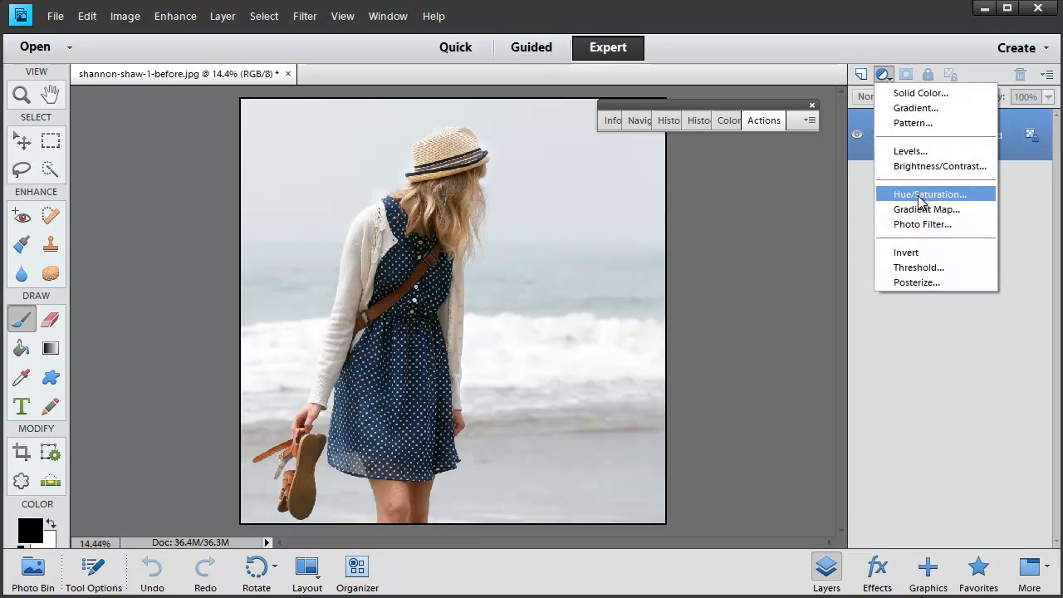
left_click(923, 196)
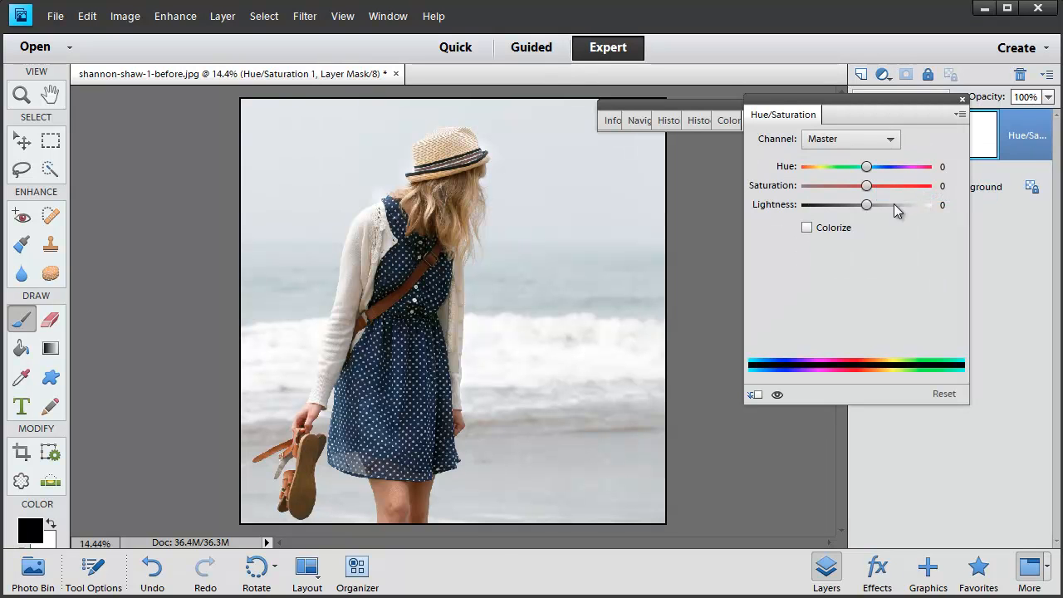
left_click_drag(869, 192, 796, 189)
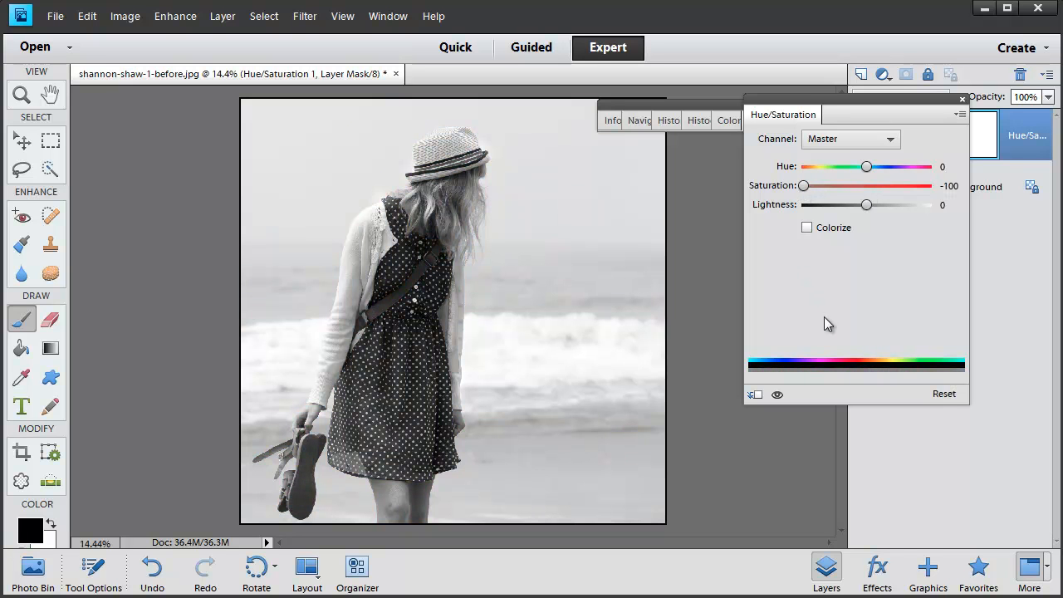
left_click(962, 99)
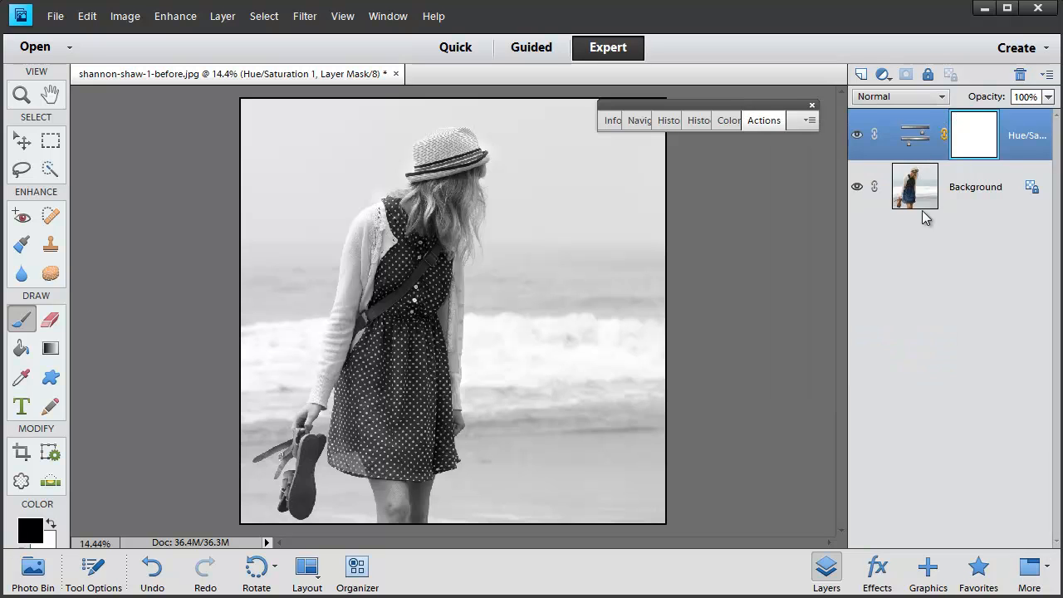
Lower the Hue/Saturation layer's opacity to 48% and compare the photo with the adjustment hidden and shown
left_click(1048, 97)
left_click_drag(1048, 116, 1010, 123)
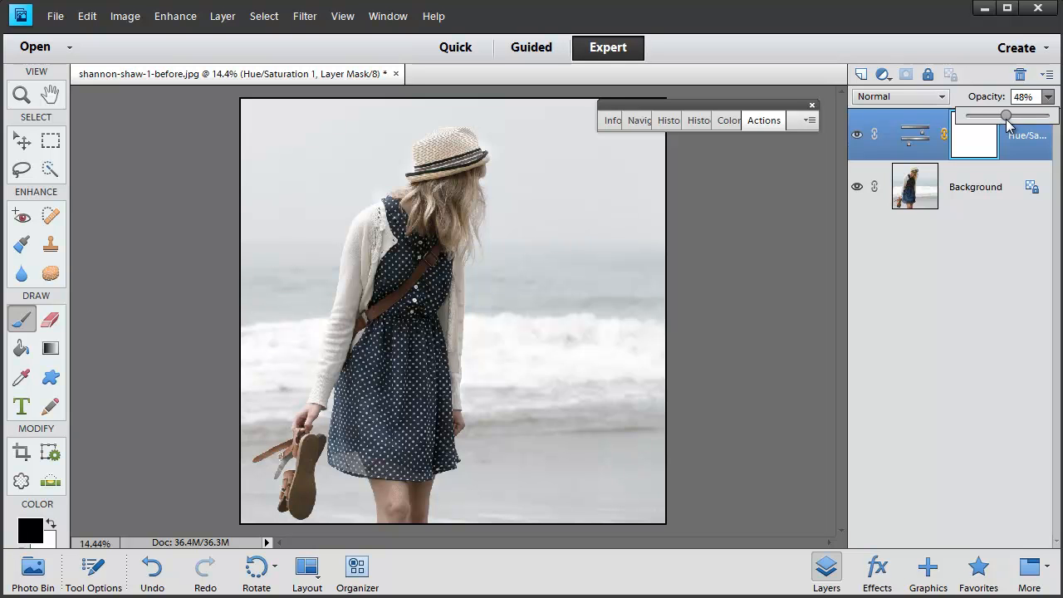
left_click(992, 171)
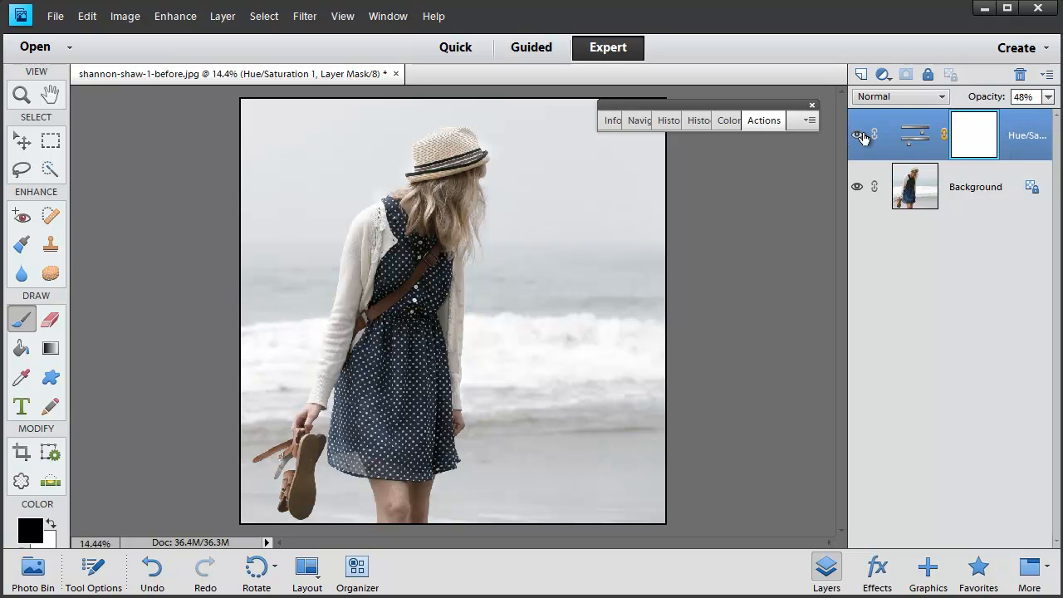
left_click(858, 137)
left_click(858, 137)
left_click(858, 137)
left_click(858, 137)
Duplicate the Background layer and move the copy above the Hue/Saturation layer
left_click(965, 188)
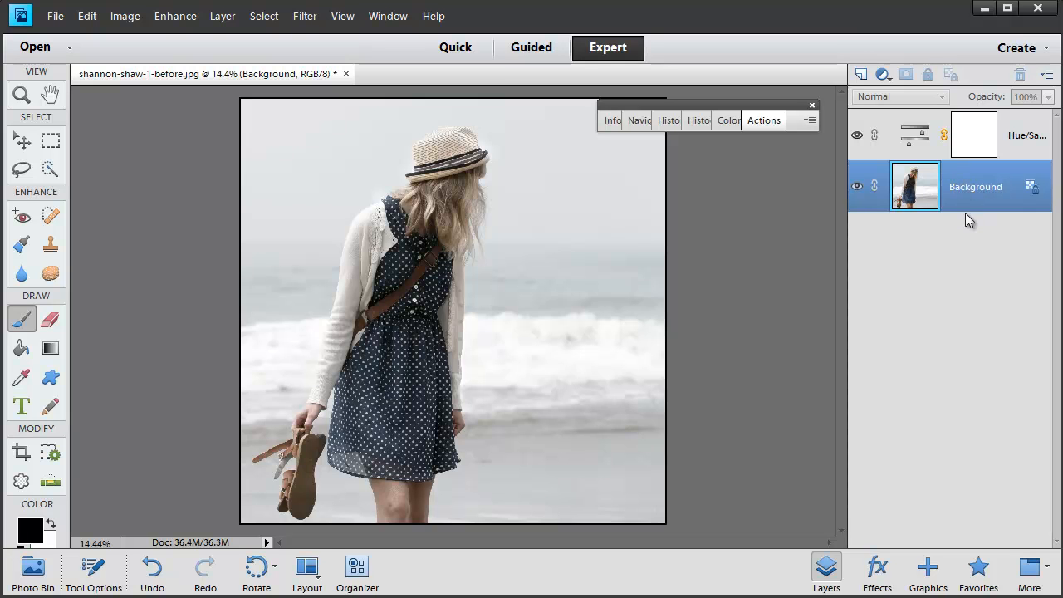
key("ctrl+j")
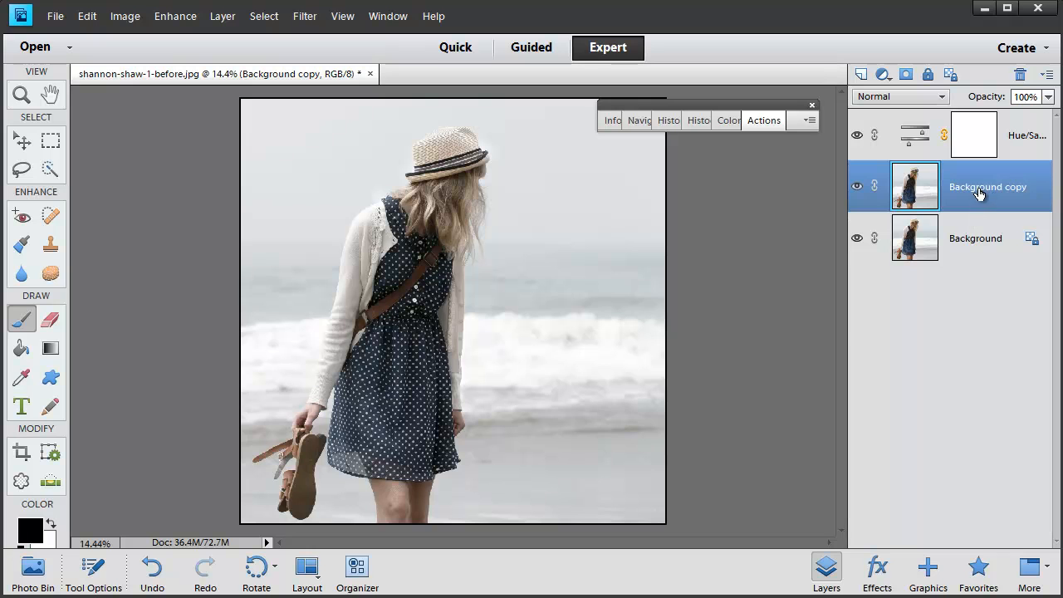
left_click_drag(980, 194, 991, 116)
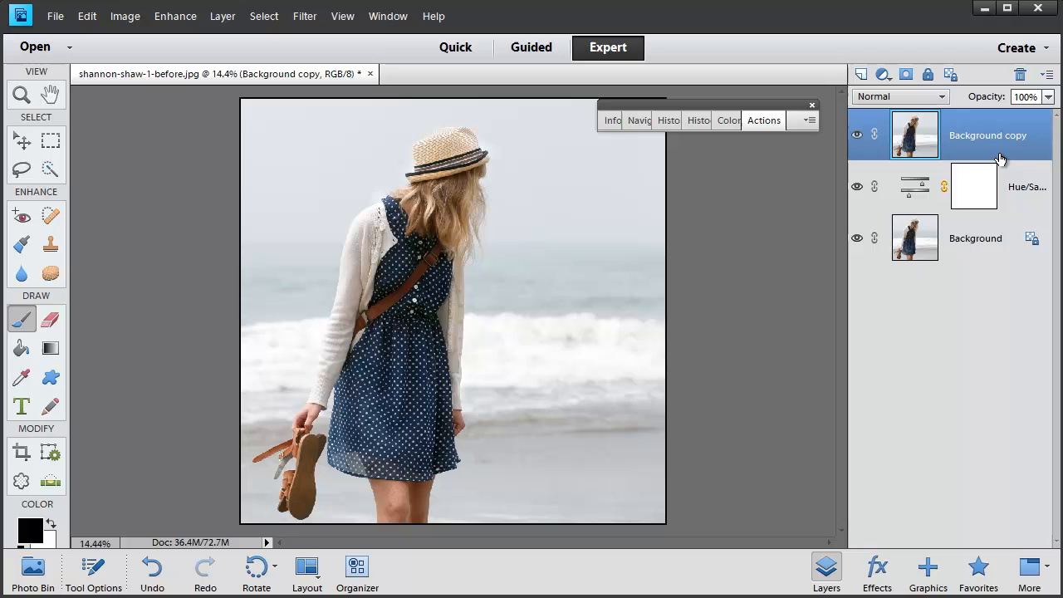
Set the Background copy's blend mode to Soft Light and compare the photo with that layer hidden and shown
left_click(941, 98)
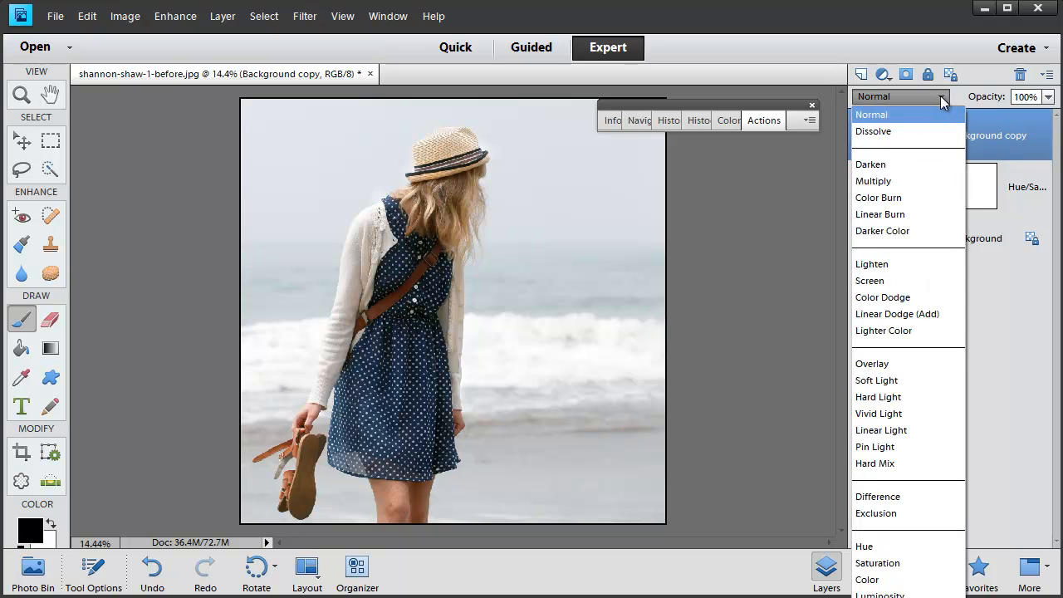
left_click(892, 380)
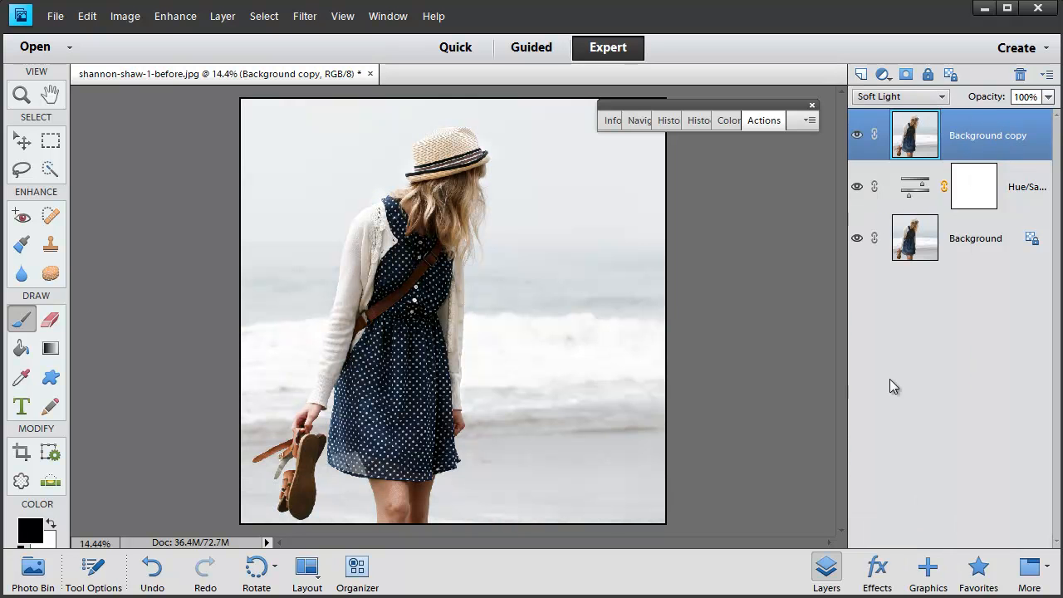
left_click(858, 135)
left_click(859, 137)
left_click(858, 137)
left_click(858, 137)
left_click(859, 137)
left_click(858, 137)
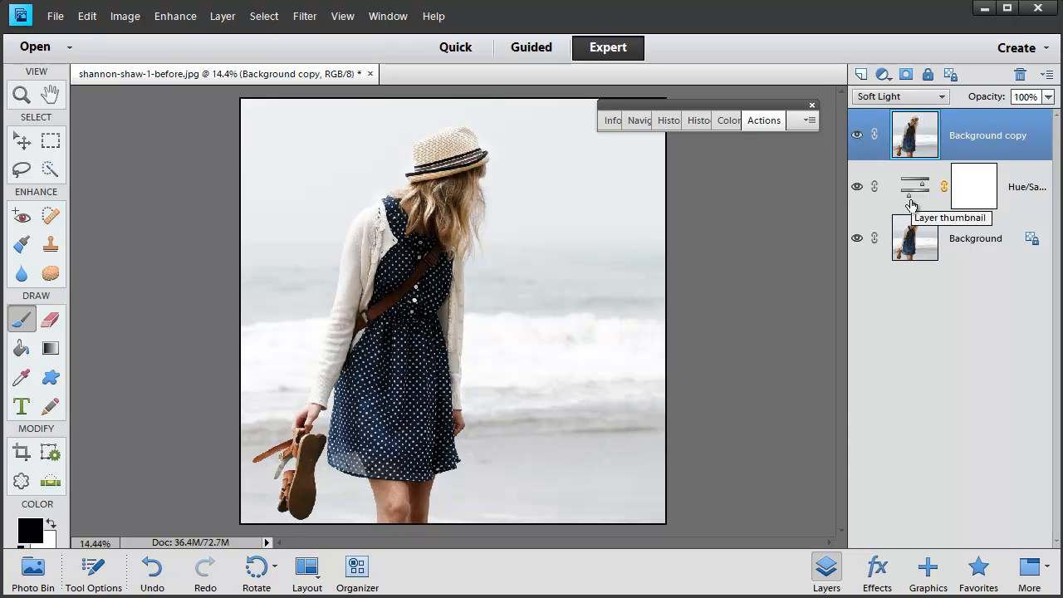
Run the Texture Infusion action from the Texture Infusion - Love that Shot set and continue to the texture selection
left_click(765, 122)
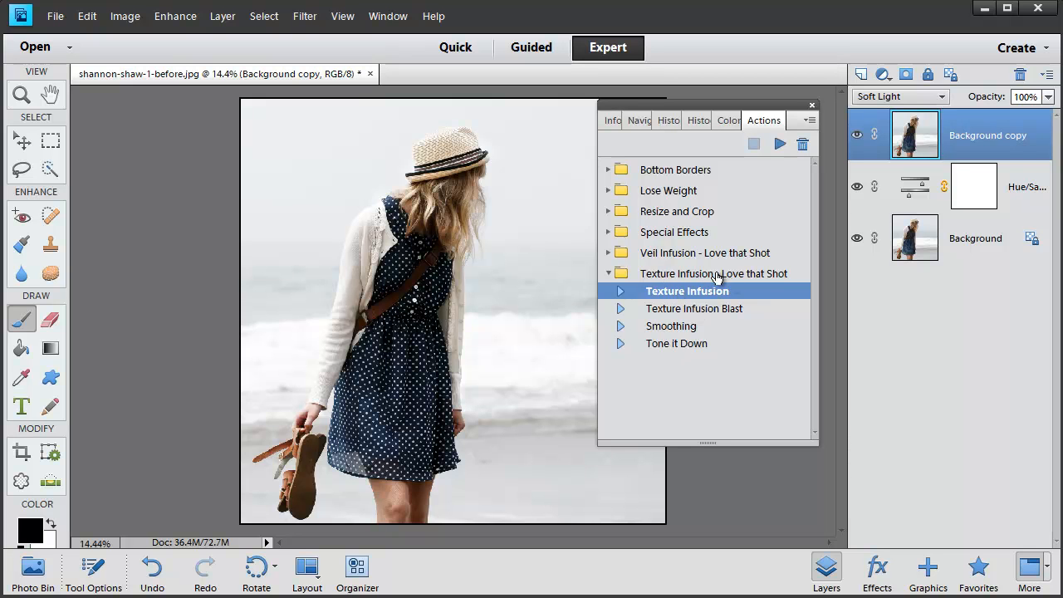
left_click(608, 274)
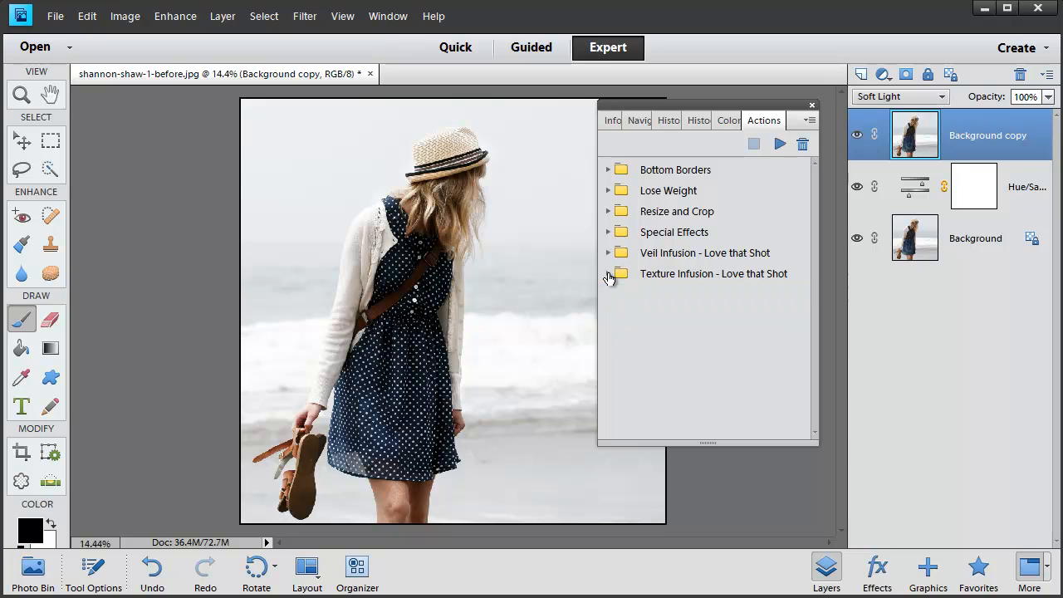
left_click(609, 274)
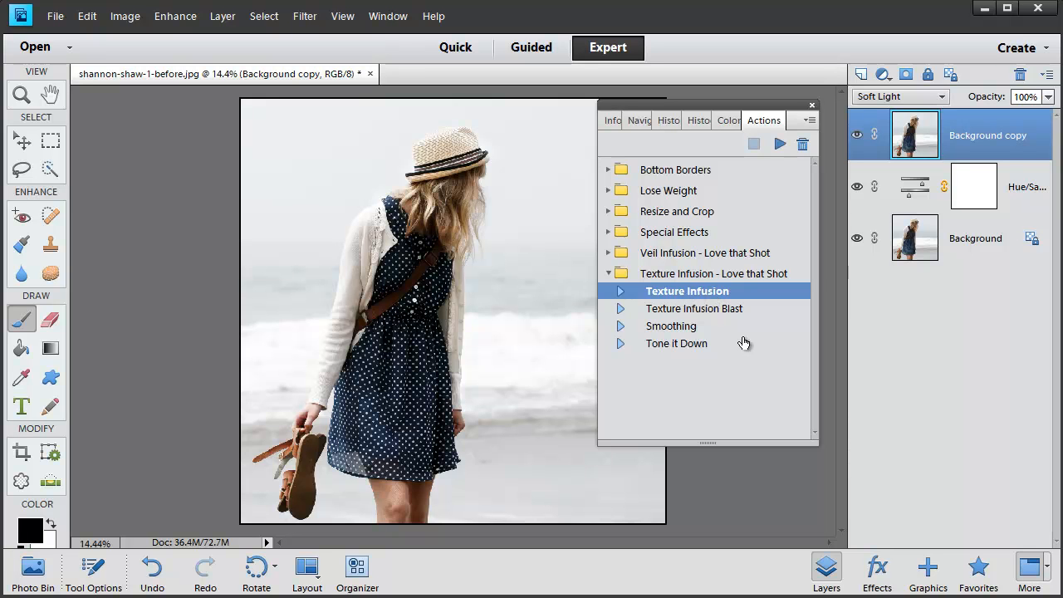
left_click(780, 145)
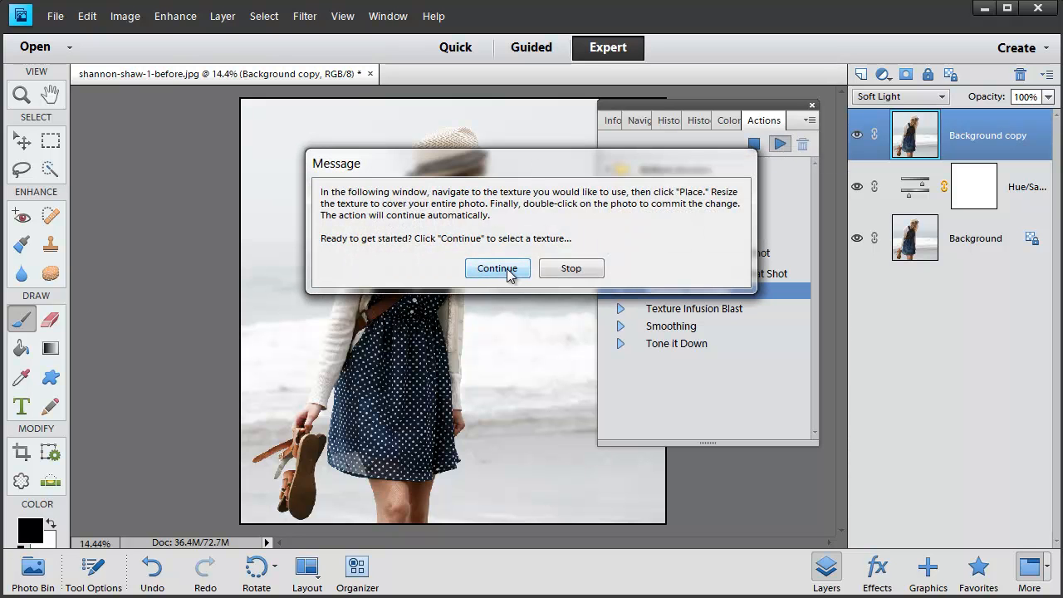
left_click(497, 269)
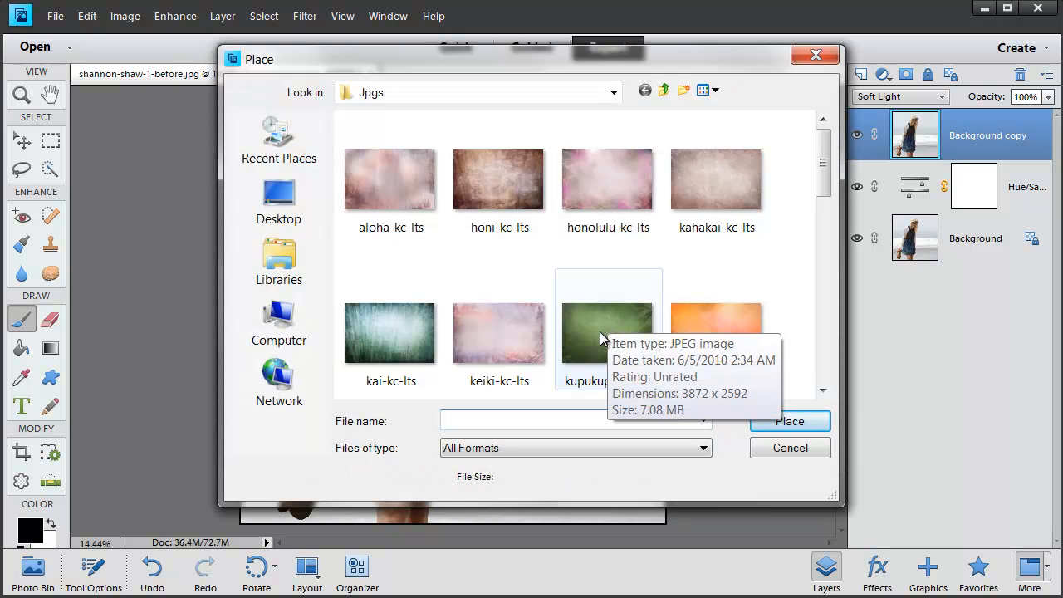
Place the kupukupu-kc-lts texture and stretch it to cover the entire photo
left_click(595, 321)
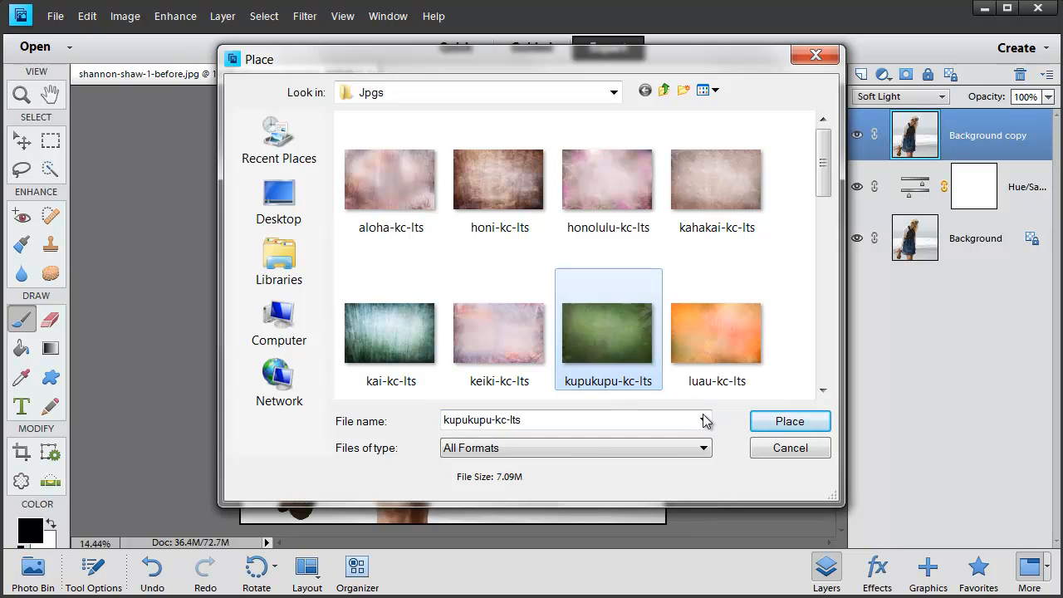
left_click(777, 424)
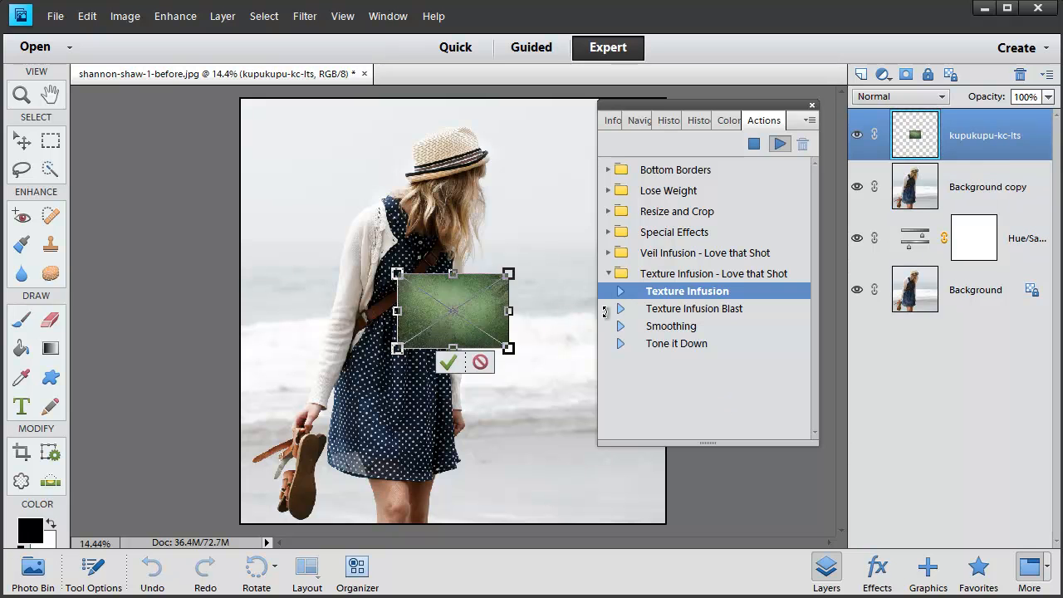
left_click_drag(451, 311, 296, 134)
left_click_drag(351, 170, 667, 524)
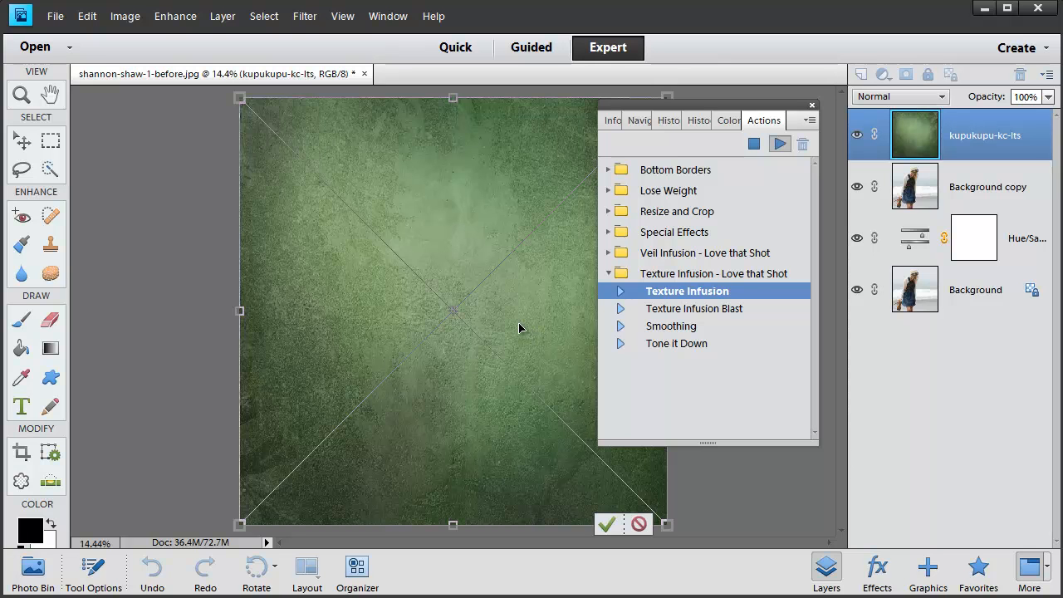
Change the Texture layer's blend mode to Hard Light and reduce its opacity to 55%
left_click(903, 98)
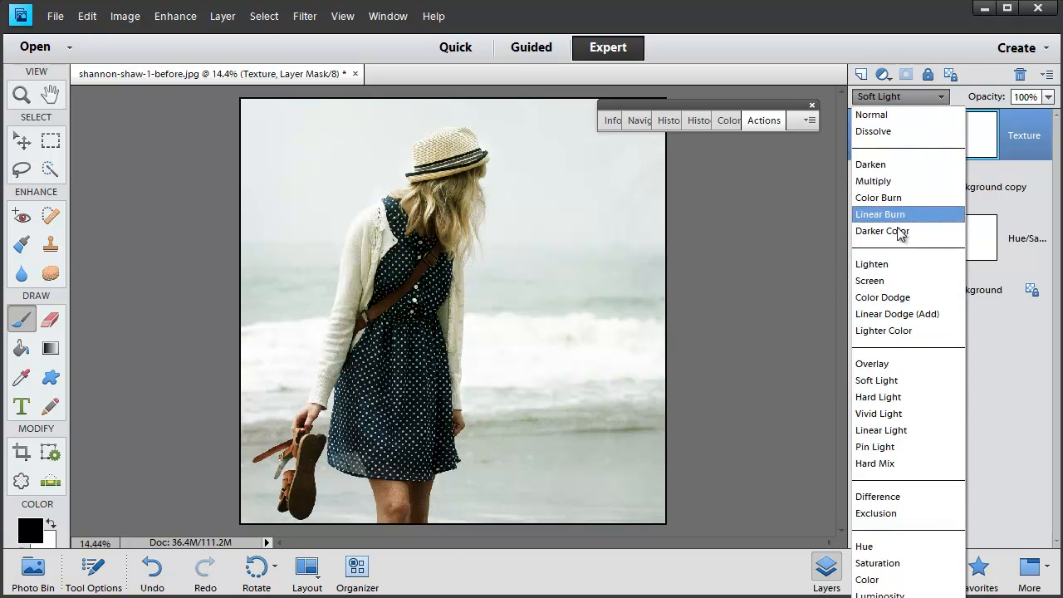
left_click(893, 398)
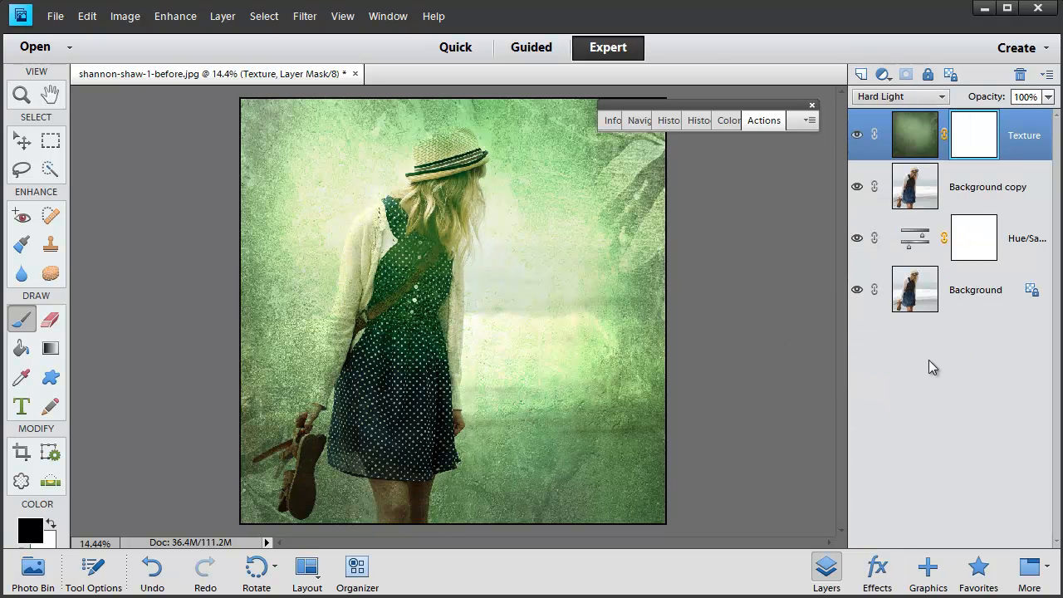
left_click(1048, 96)
left_click_drag(1046, 115, 1015, 121)
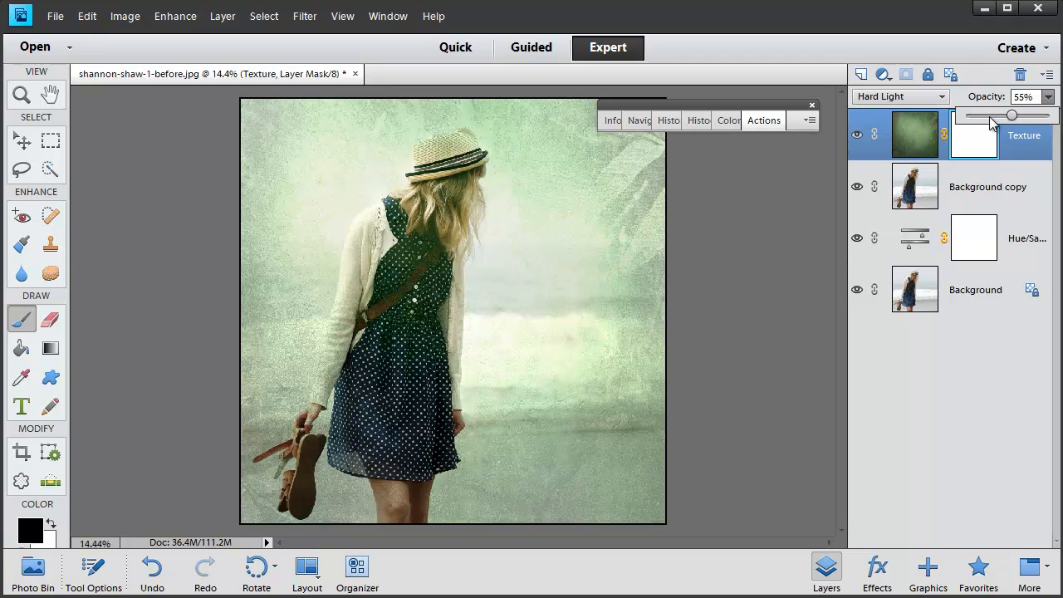
left_click(979, 151)
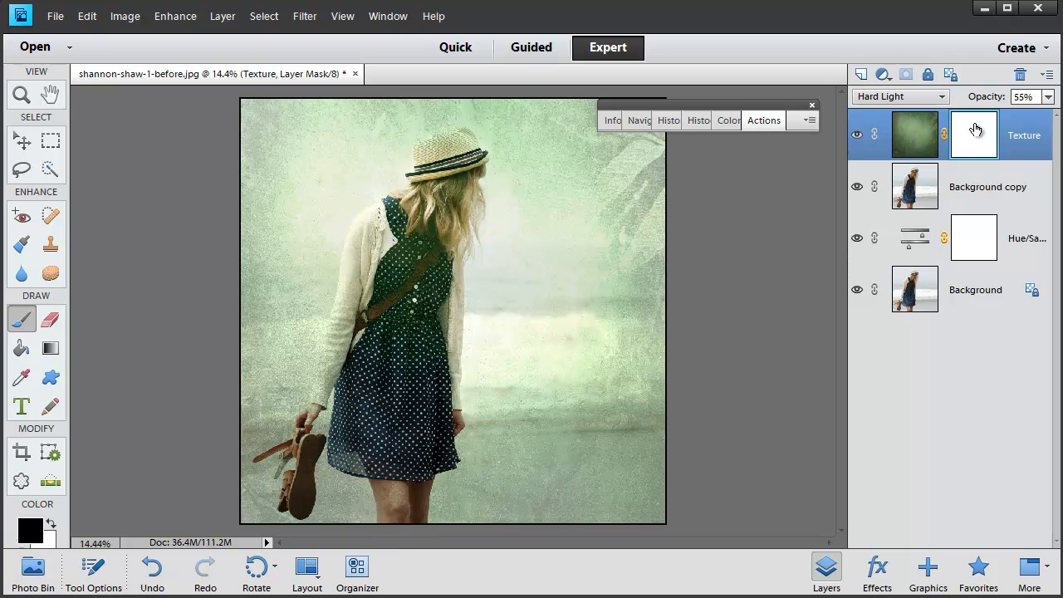
Set up the Brush tool with black as foreground colour, a size of 701 px and 49% opacity
left_click(51, 524)
left_click(52, 527)
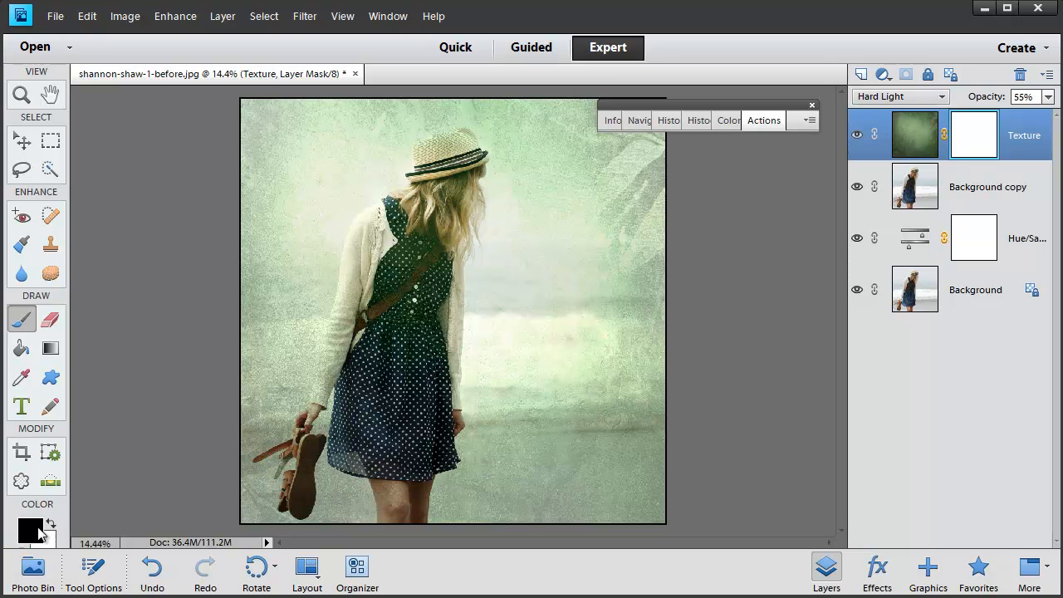
left_click(23, 324)
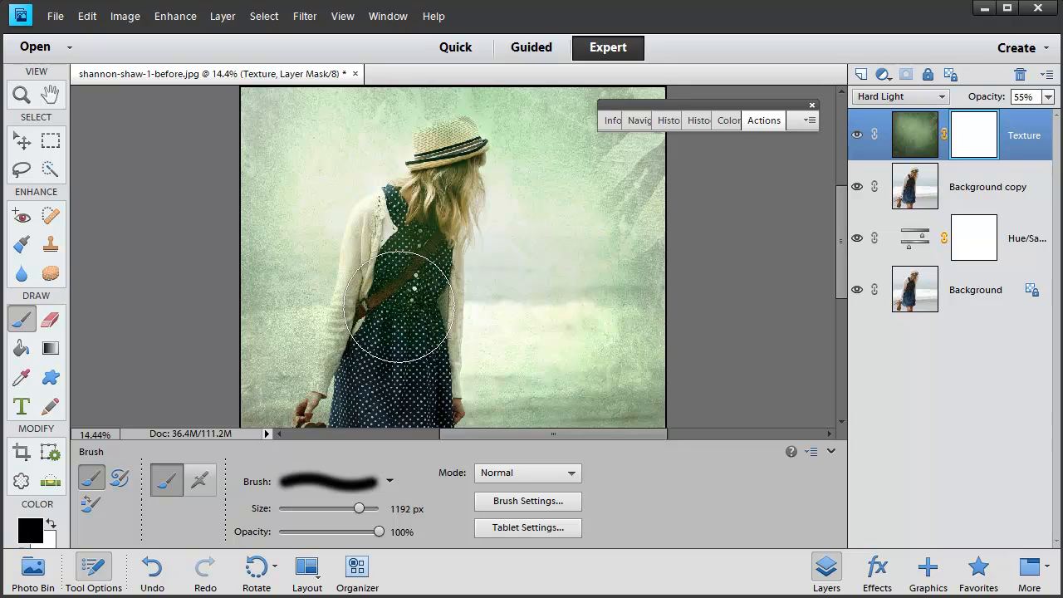
left_click_drag(360, 508, 353, 508)
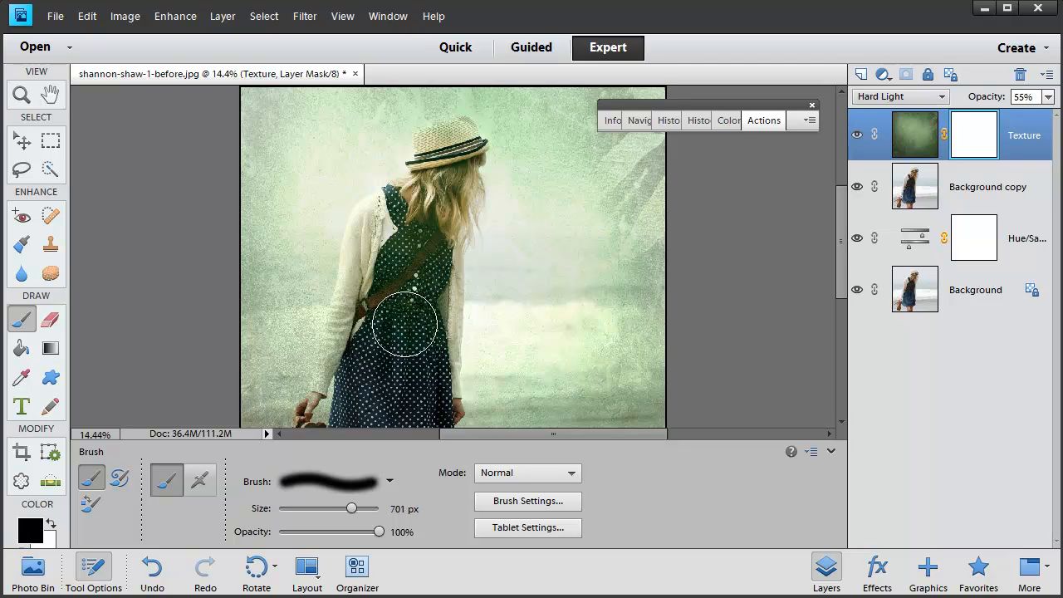
left_click_drag(379, 532, 329, 537)
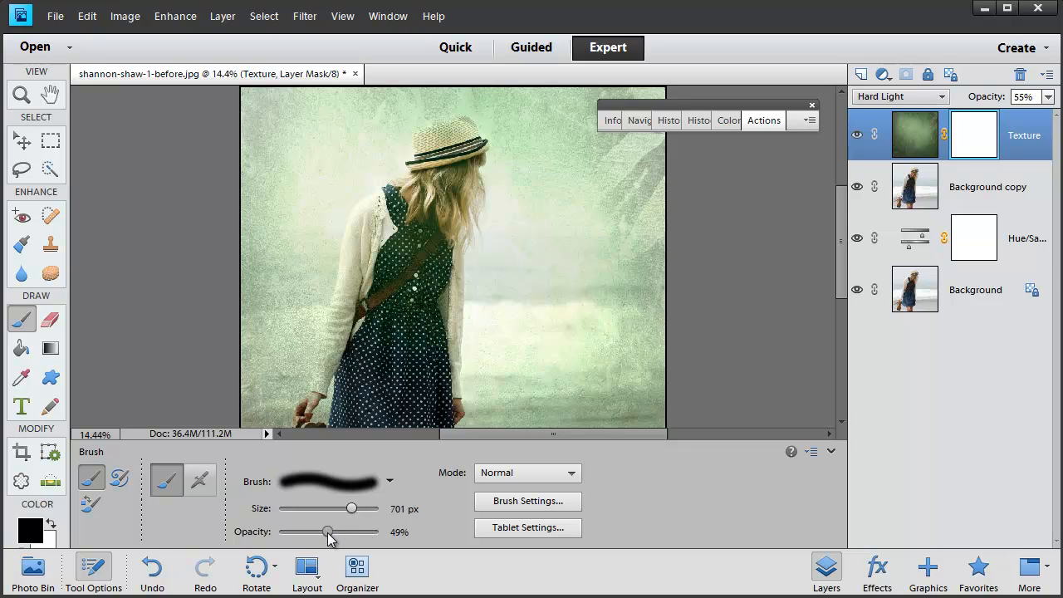
left_click(831, 452)
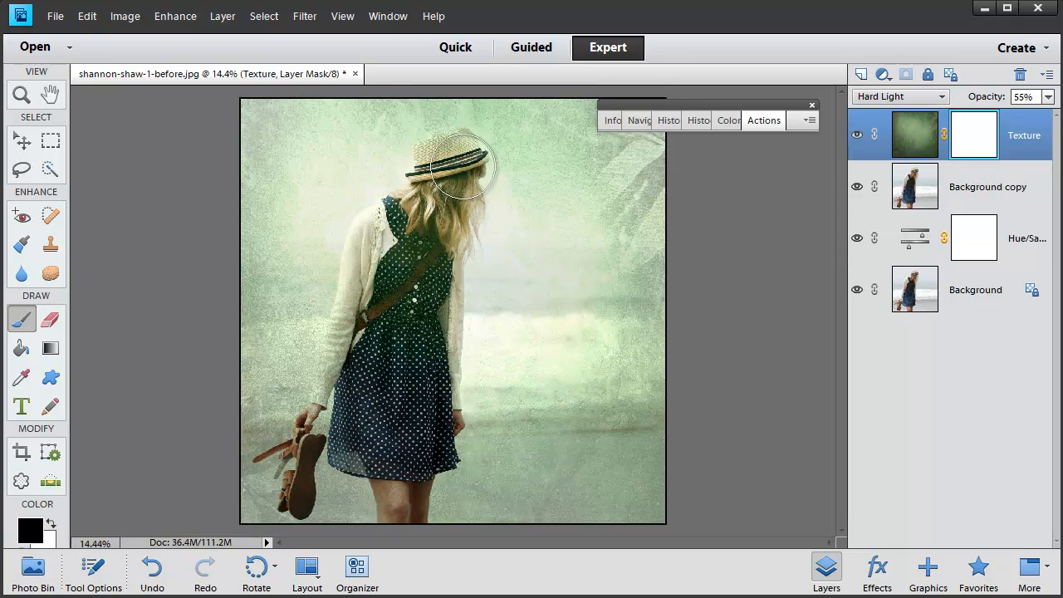
Paint black on the green Texture layer's mask over the woman's hair, dress, cardigan and legs, adjusting the brush size as needed
mouse_move(451, 184)
left_mouse_down()
mouse_move(416, 321)
mouse_move(405, 236)
mouse_move(383, 282)
mouse_move(371, 341)
mouse_move(375, 431)
mouse_move(392, 466)
mouse_move(393, 417)
left_mouse_up()
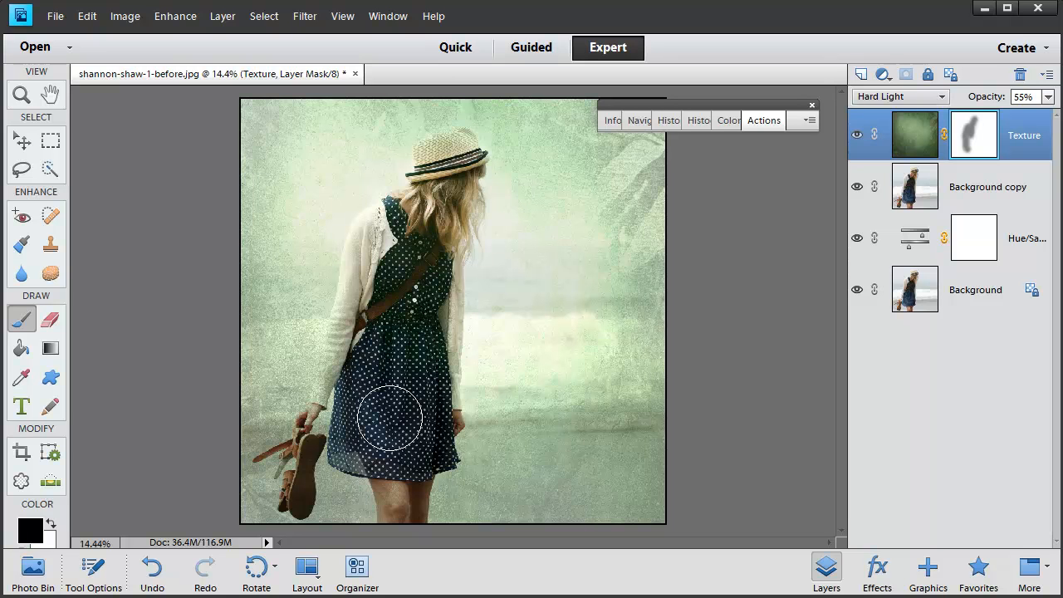
mouse_move(389, 418)
left_mouse_down()
mouse_move(358, 435)
mouse_move(393, 488)
mouse_move(444, 422)
left_mouse_up()
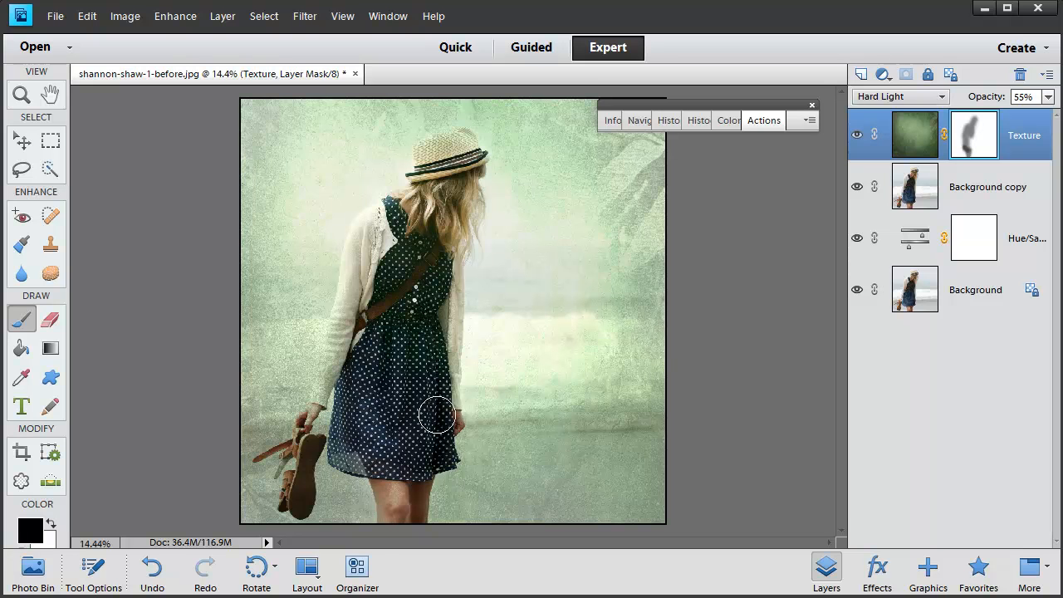
mouse_move(337, 344)
left_mouse_down()
mouse_move(321, 389)
mouse_move(444, 322)
mouse_move(438, 371)
mouse_move(397, 294)
mouse_move(396, 267)
mouse_move(441, 178)
left_mouse_up()
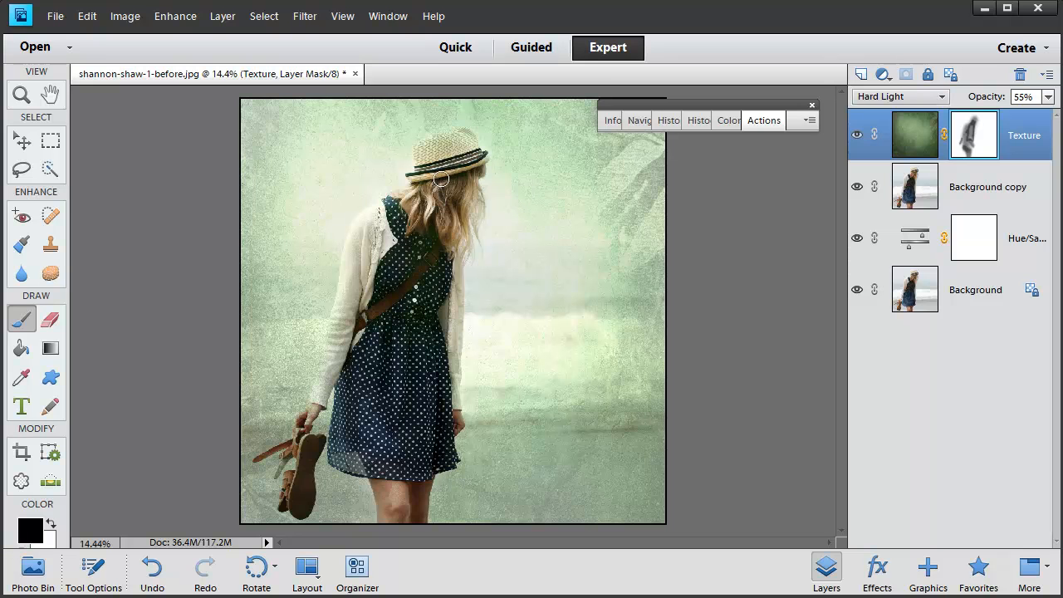
key("bracketright")
key("bracketright")
key("bracketright")
key("bracketright")
key("bracketright")
key("bracketright")
mouse_move(450, 171)
left_mouse_down()
mouse_move(420, 251)
mouse_move(396, 380)
mouse_move(382, 385)
mouse_move(388, 455)
mouse_move(403, 404)
left_mouse_up()
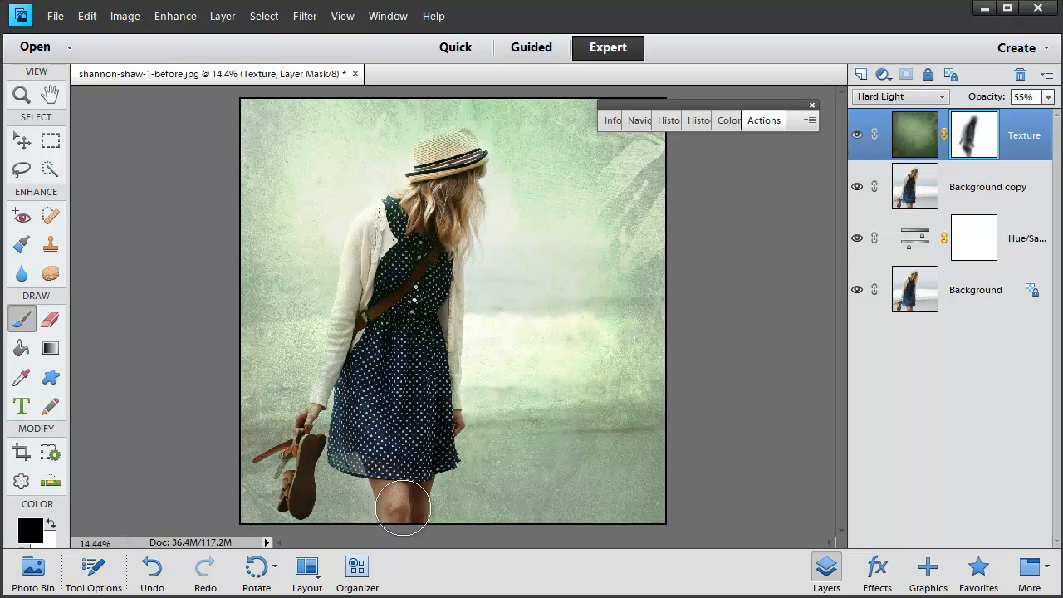
Run the Smoothing action from the Texture Infusion - Love that Shot set on the green Texture layer
left_click(765, 121)
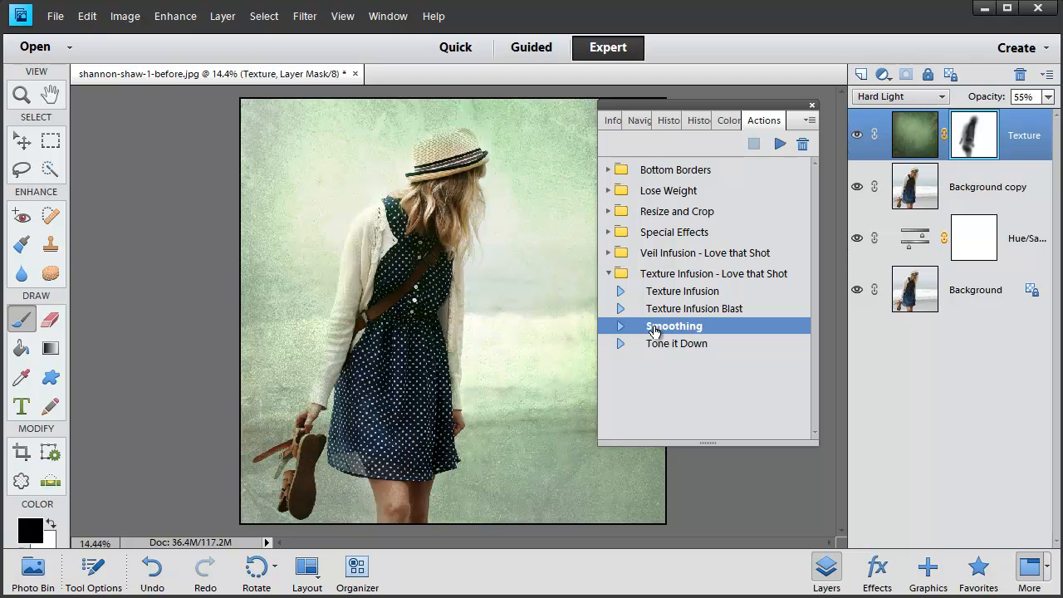
left_click(776, 147)
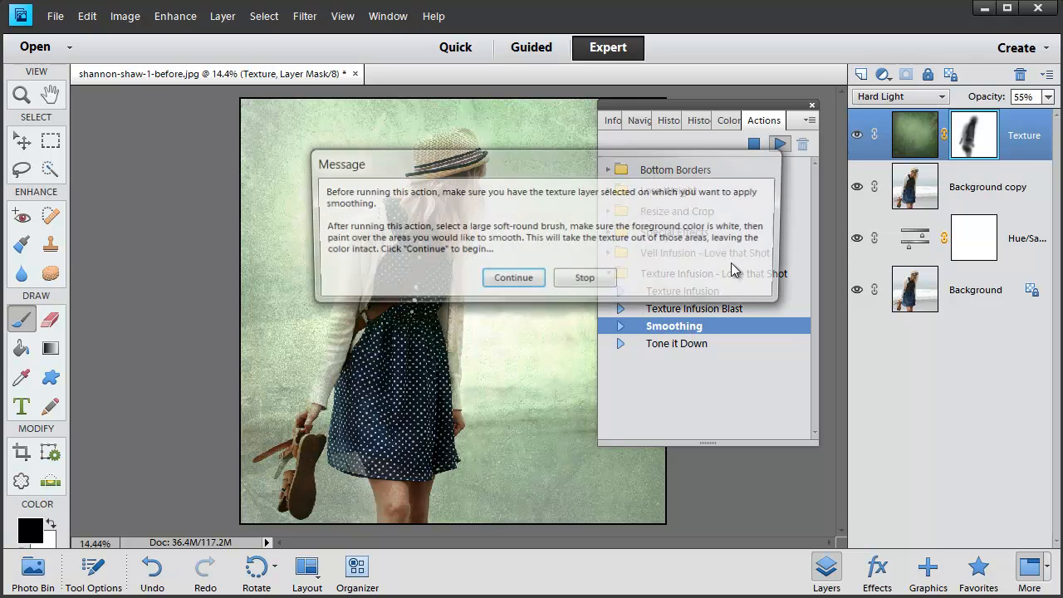
left_click(514, 280)
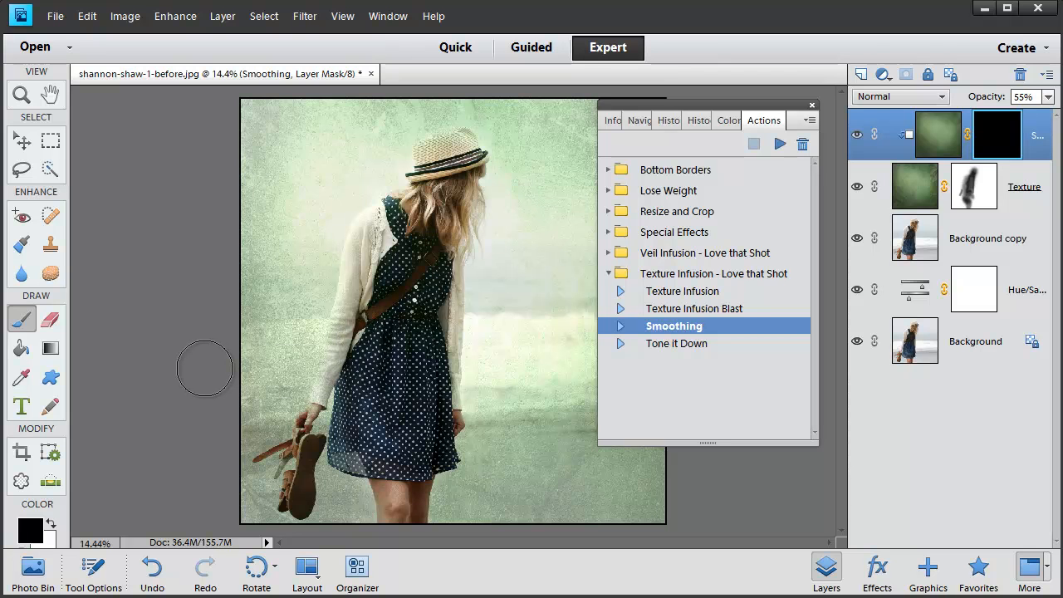
Paint white on the Smoothing layer's mask over the woman's hair, dress and arm, and with a smaller brush over her legs
key("x")
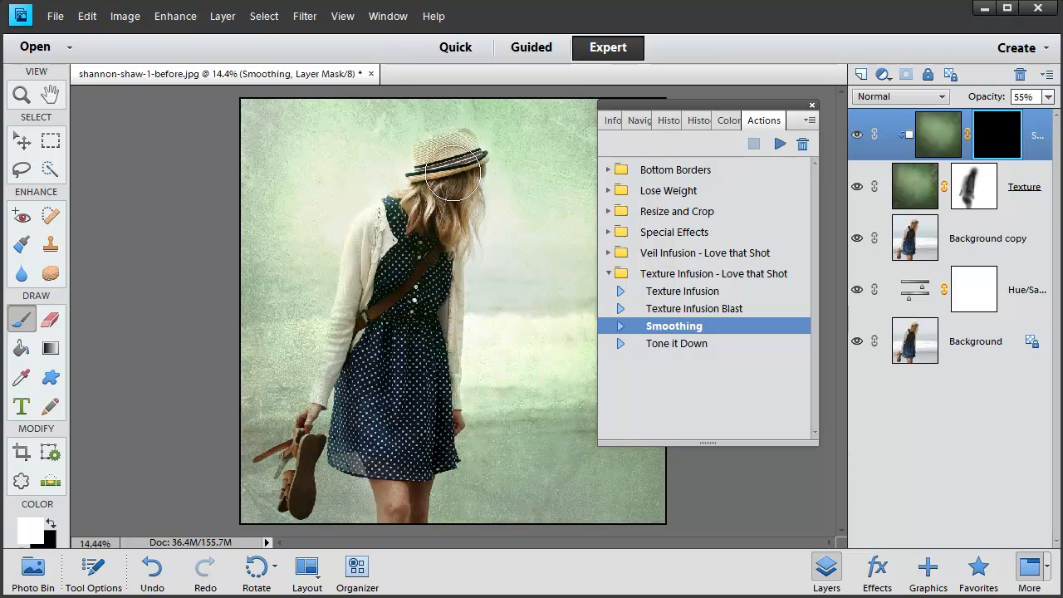
mouse_move(393, 353)
left_mouse_down()
mouse_move(401, 516)
mouse_move(396, 321)
mouse_move(356, 413)
mouse_move(339, 435)
mouse_move(336, 375)
mouse_move(330, 420)
left_mouse_up()
mouse_move(415, 224)
left_mouse_down()
mouse_move(452, 191)
mouse_move(444, 212)
left_mouse_up()
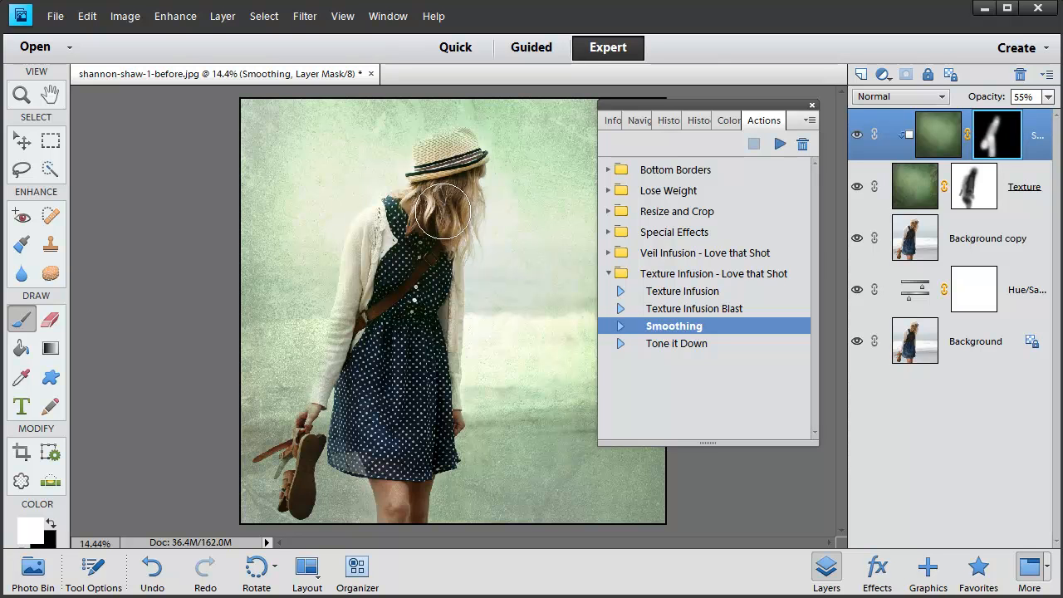
key("bracketleft")
key("bracketleft")
key("bracketleft")
key("bracketleft")
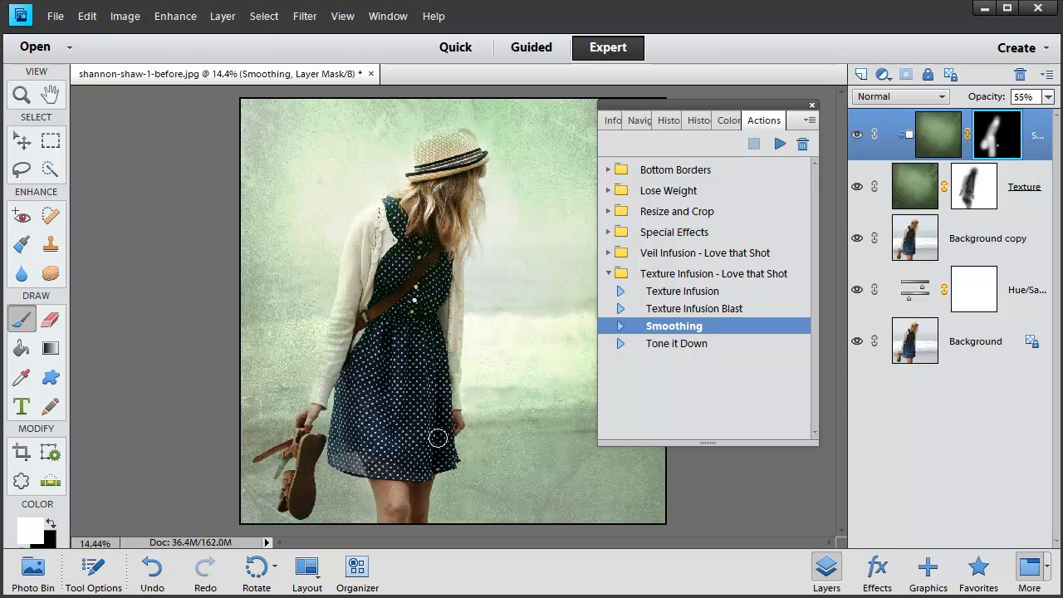
left_click_drag(388, 515, 399, 513)
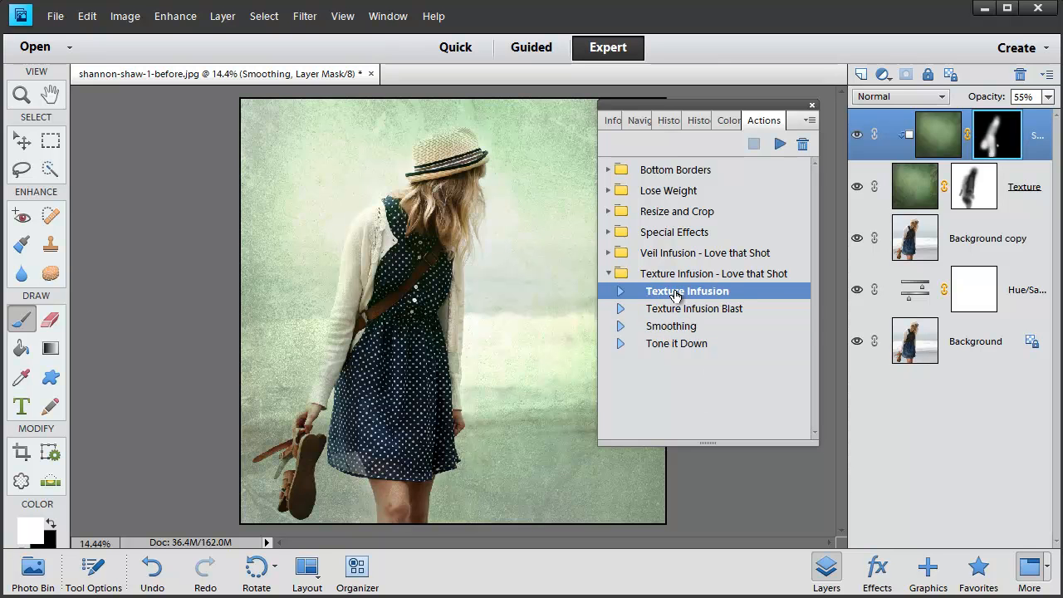
Run the Texture Infusion action and place the keiki-kc-lts texture over the photo
left_click(779, 145)
left_click(490, 267)
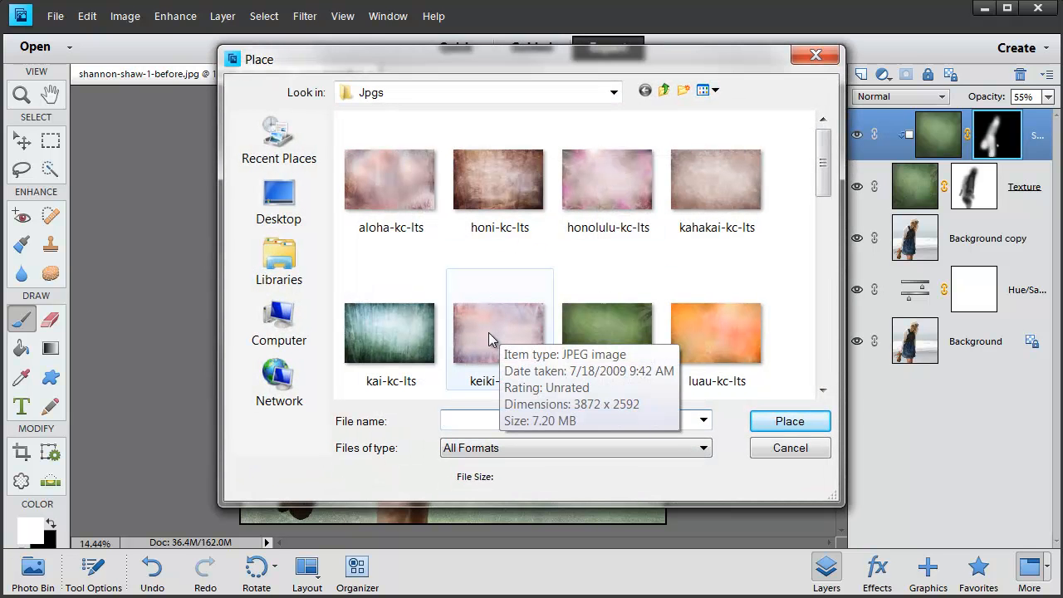
left_click(487, 329)
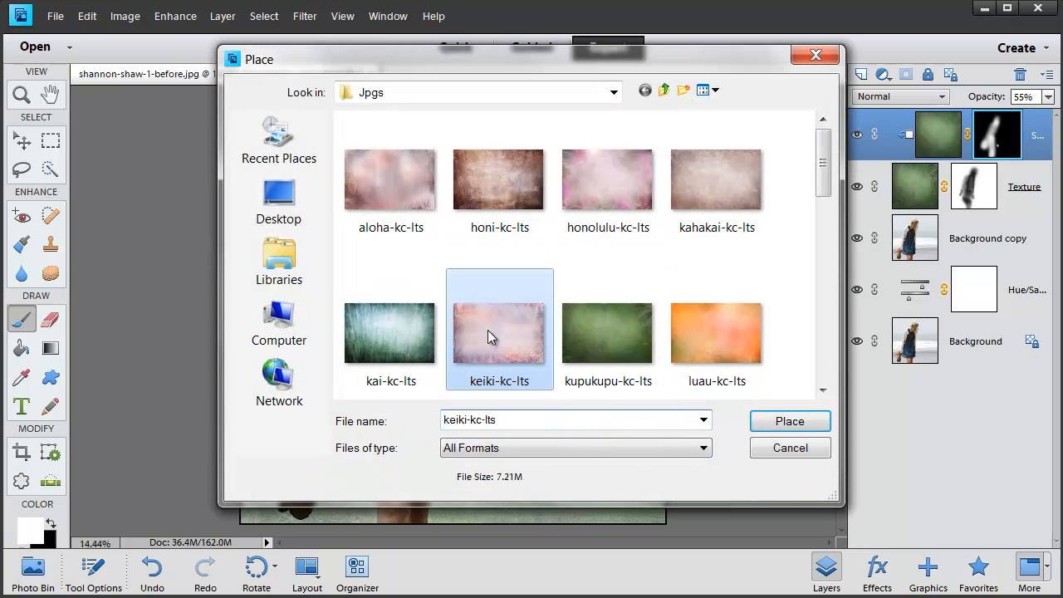
left_click(780, 421)
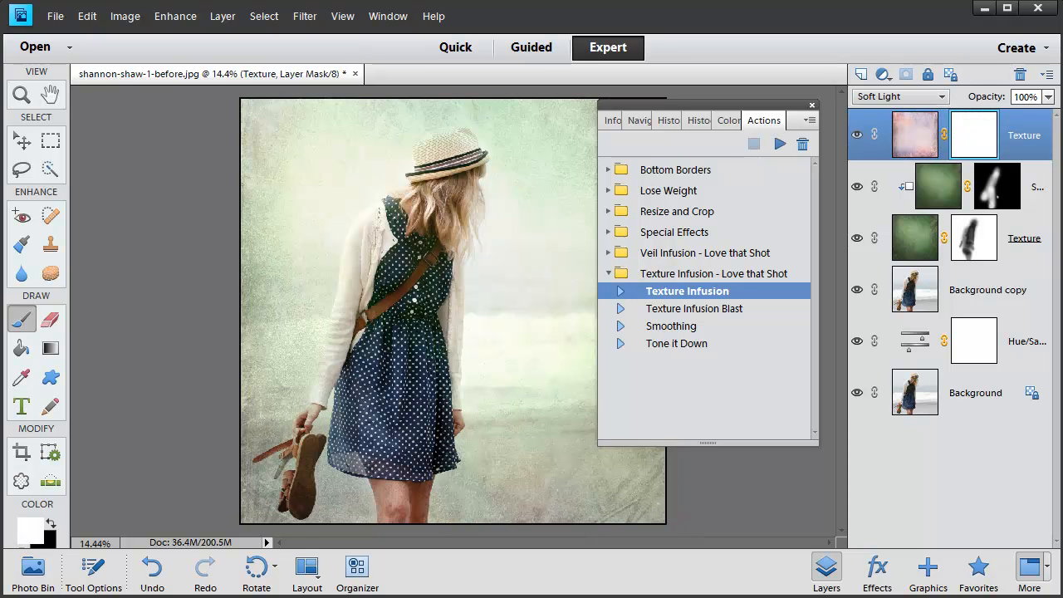
Change the pink Texture layer's blend mode to Hard Light and reduce its opacity to 63%
left_click(939, 96)
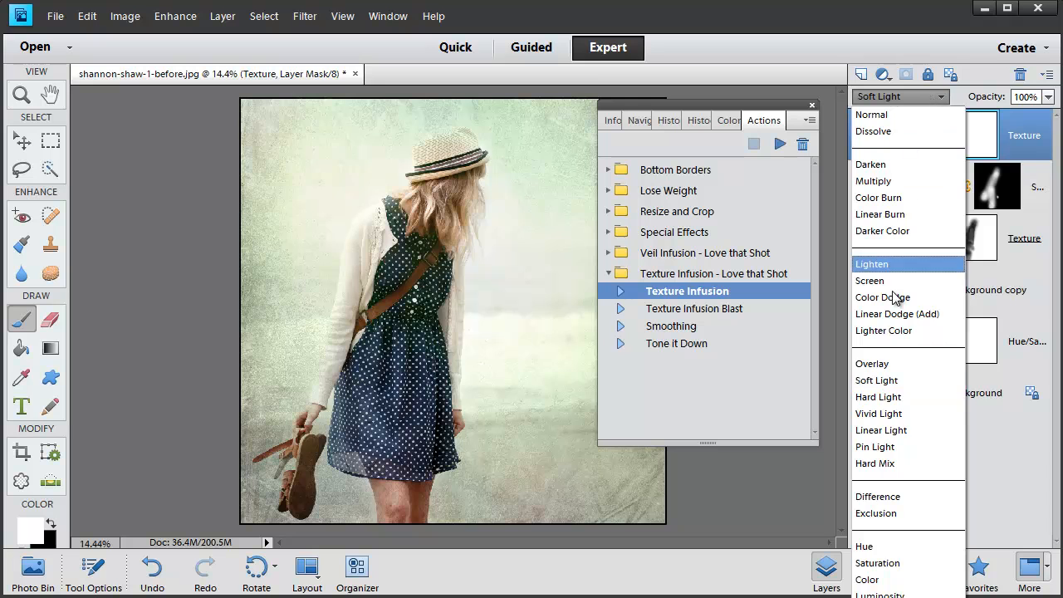
left_click(896, 397)
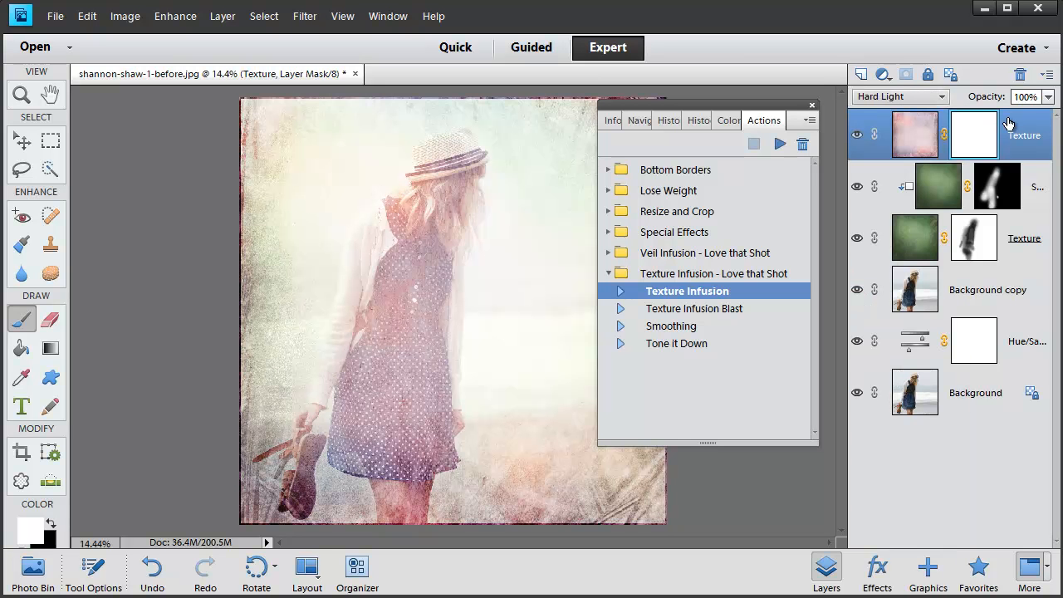
left_click(1048, 96)
left_click_drag(1048, 115, 1019, 123)
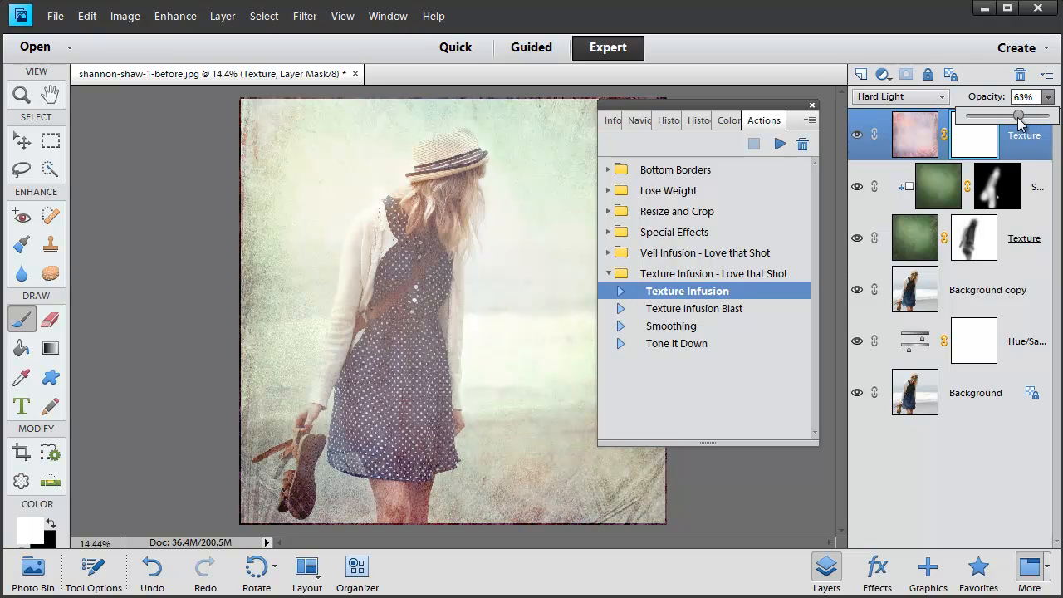
Run the Texture Infusion action again and place the honi-kc-lts texture in the photo
left_click_drag(768, 106, 775, 93)
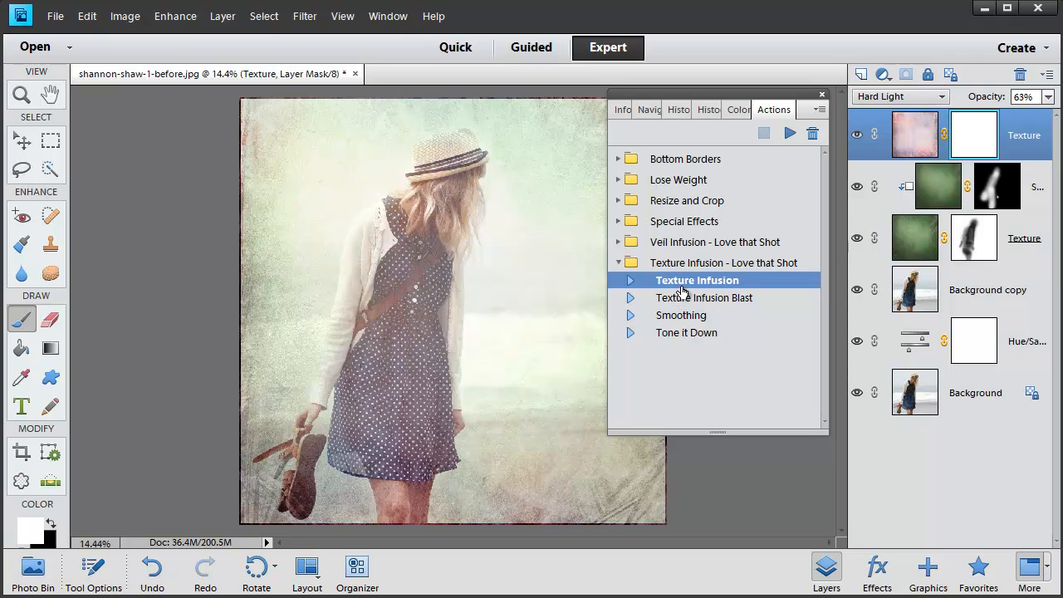
left_click(790, 132)
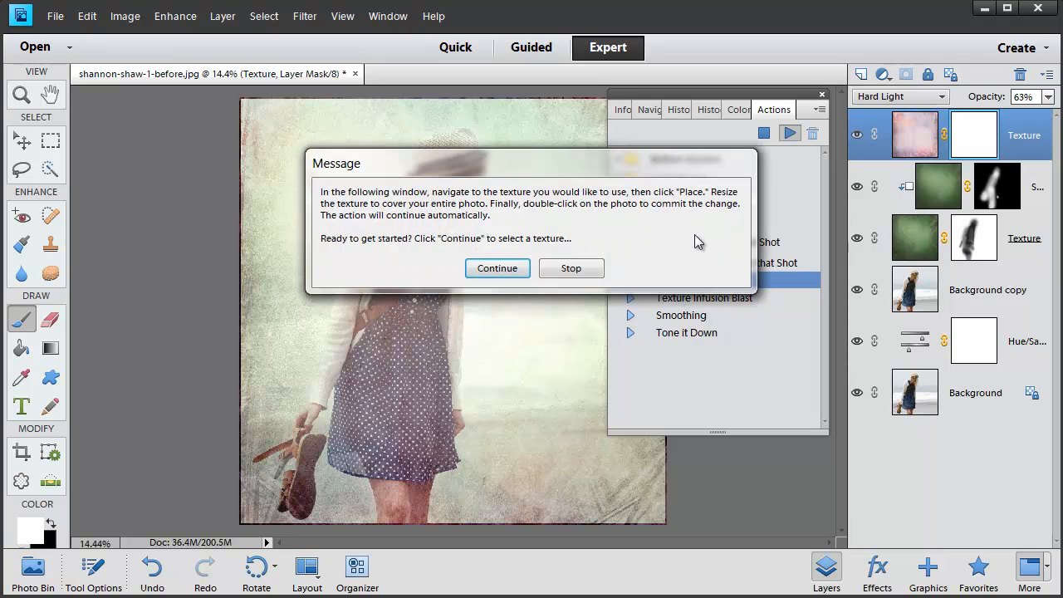
left_click(503, 264)
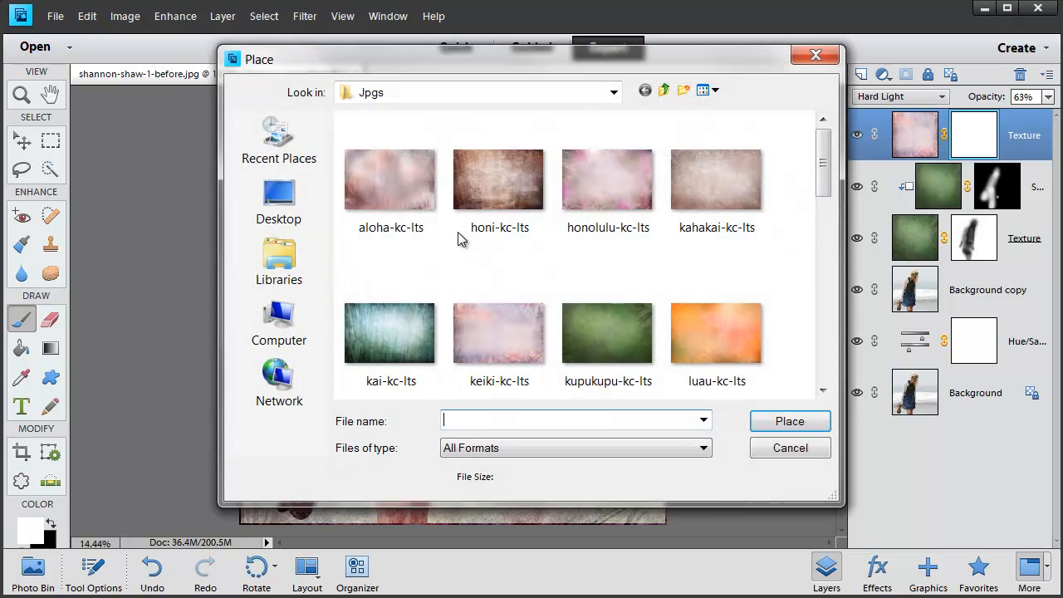
left_click(499, 176)
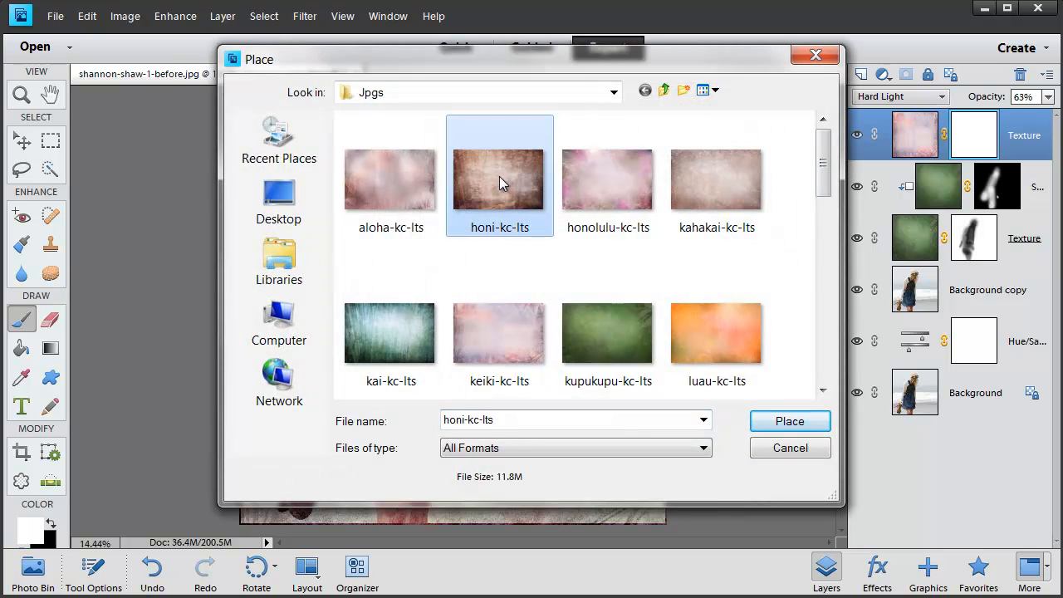
left_click(785, 422)
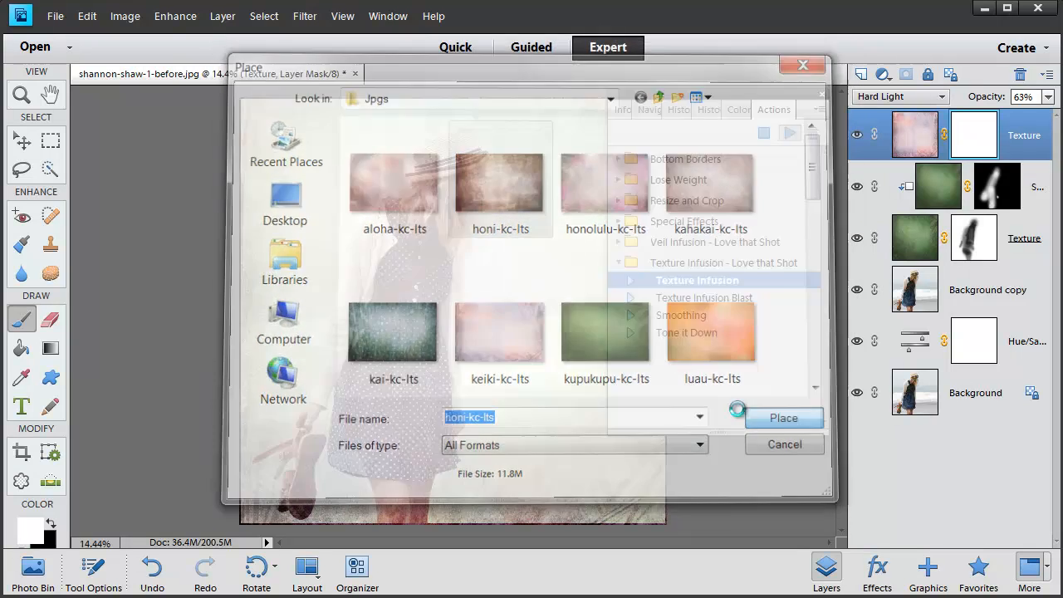
Stretch the placed honi-kc-lts texture to cover the entire photo and reduce its layer opacity to 75%
left_click_drag(446, 297, 288, 120)
mouse_move(350, 172)
left_mouse_down()
mouse_move(572, 489)
mouse_move(666, 524)
left_mouse_up()
key("b")
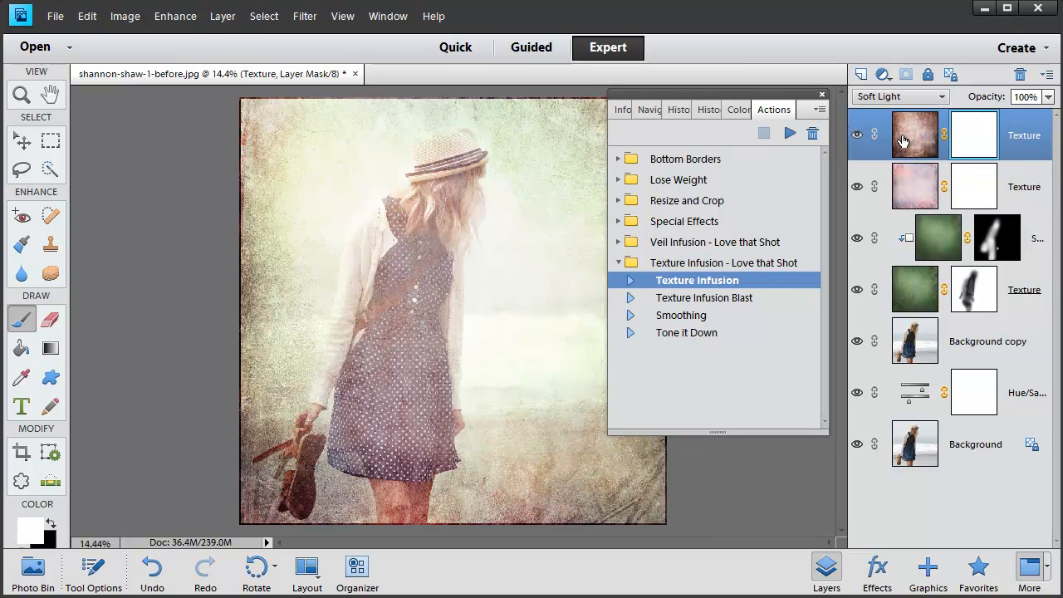
left_click(1048, 96)
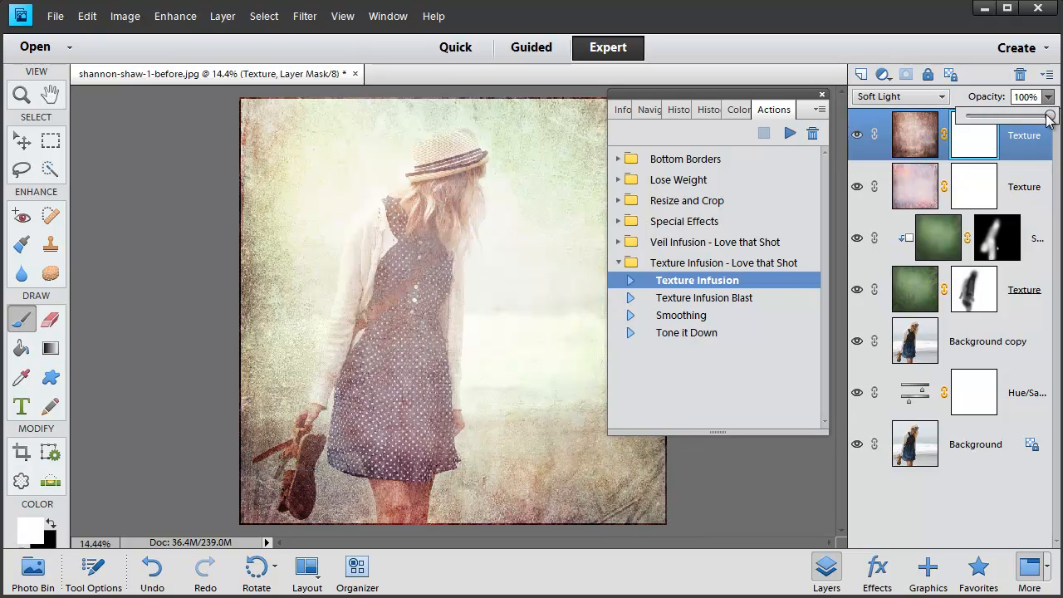
left_click_drag(1048, 118, 1035, 121)
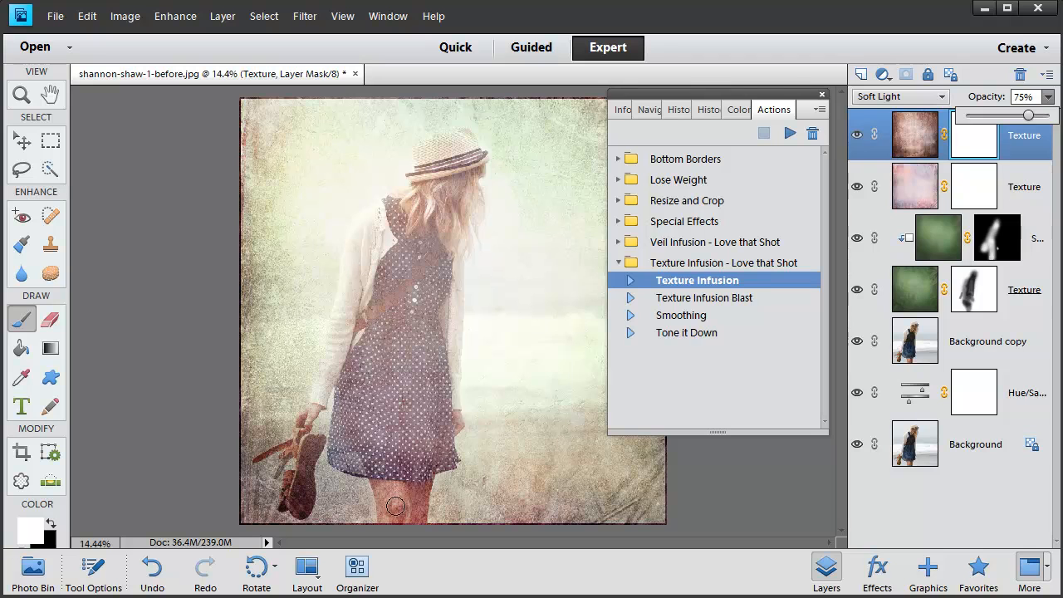
Run the Smoothing action on the brown Texture layer
left_click(697, 317)
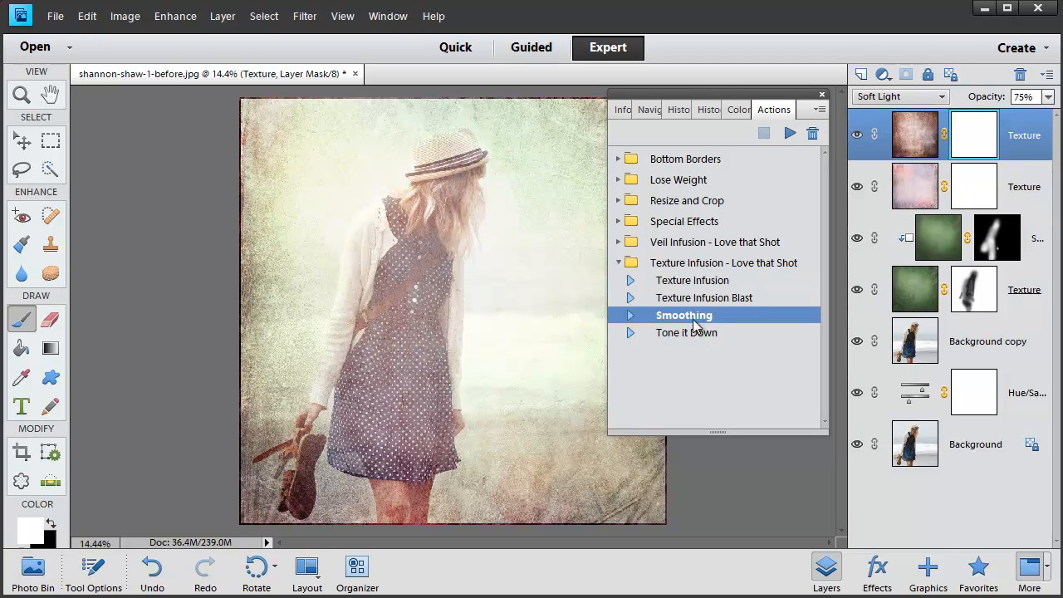
left_click(788, 134)
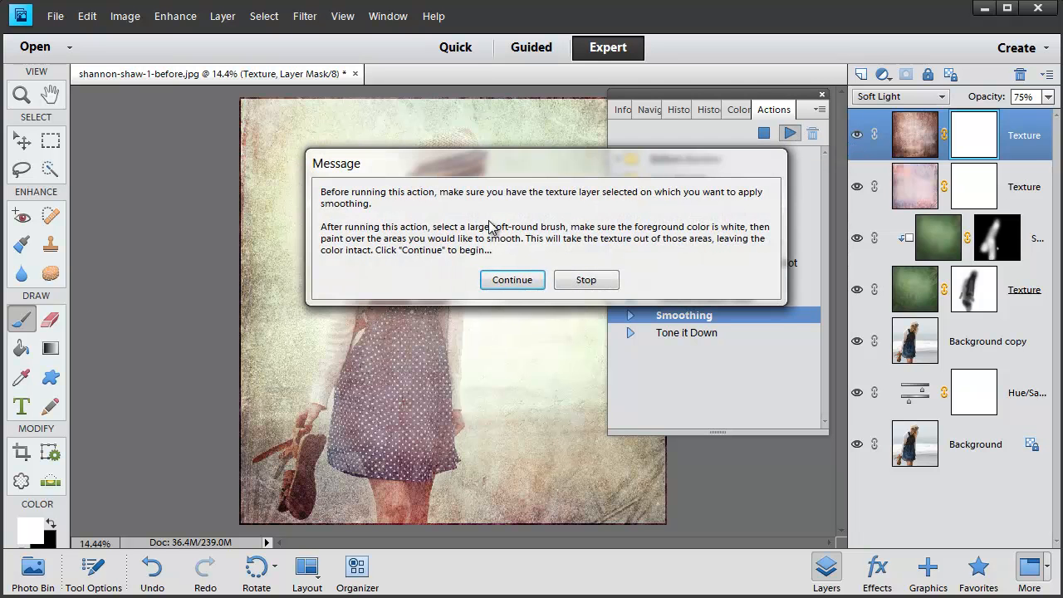
left_click(511, 280)
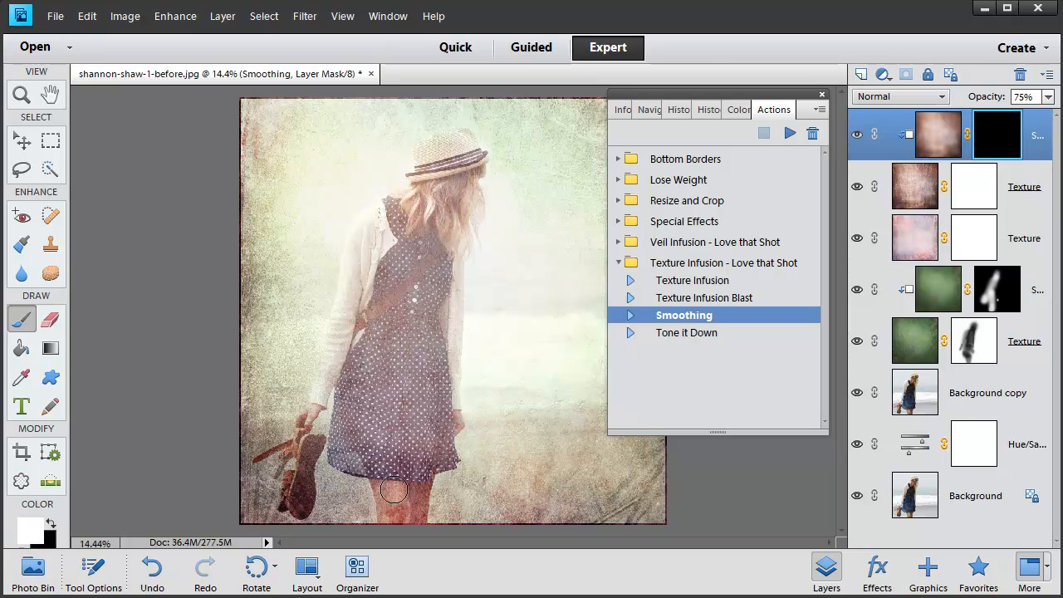
Paint white on the new Smoothing layer's mask over the woman's legs, the hand holding the shoes, and her hair
mouse_move(396, 486)
left_mouse_down()
mouse_move(400, 519)
mouse_move(407, 487)
mouse_move(422, 481)
mouse_move(413, 517)
left_mouse_up()
left_click_drag(308, 400, 300, 428)
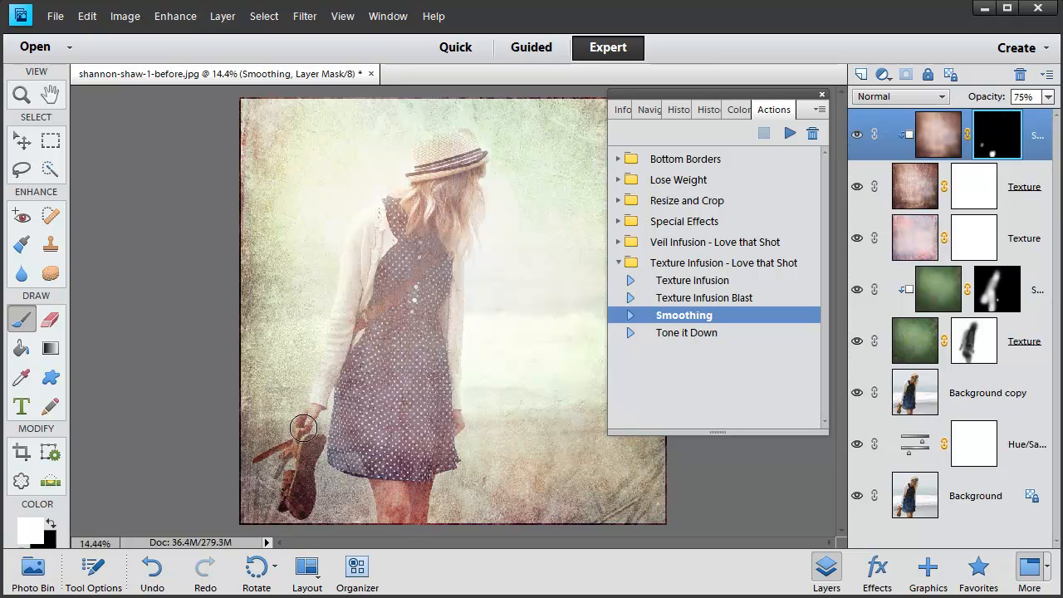
mouse_move(433, 204)
left_mouse_down()
mouse_move(466, 191)
mouse_move(429, 207)
mouse_move(452, 199)
mouse_move(453, 232)
mouse_move(449, 190)
left_mouse_up()
mouse_move(388, 503)
left_mouse_down()
mouse_move(391, 492)
mouse_move(400, 508)
mouse_move(408, 492)
left_mouse_up()
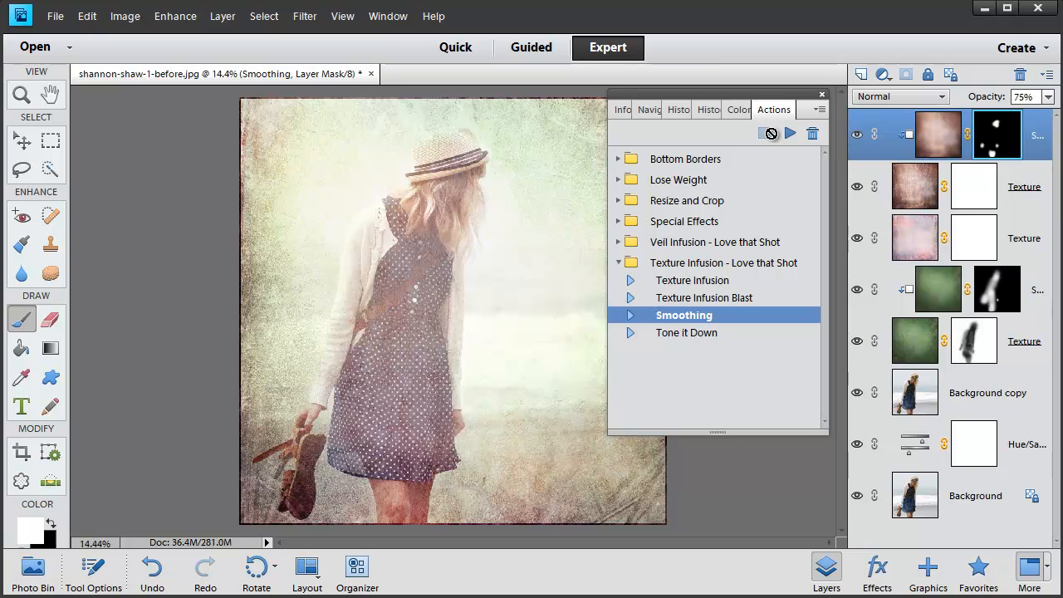
Collapse the Actions panel and move it up clear of the photo
double_click(770, 108)
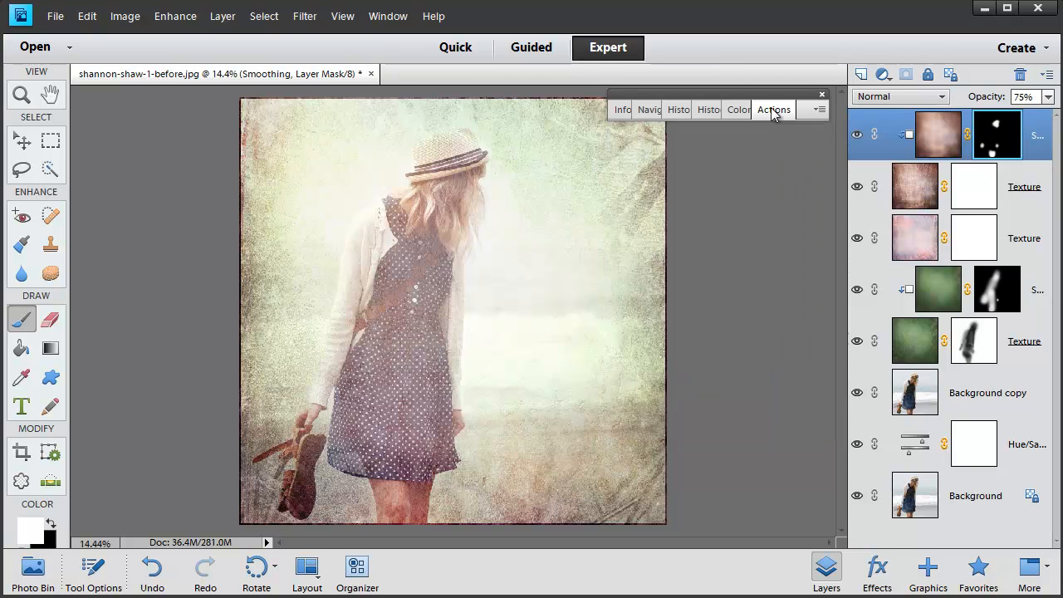
left_click_drag(774, 94, 776, 73)
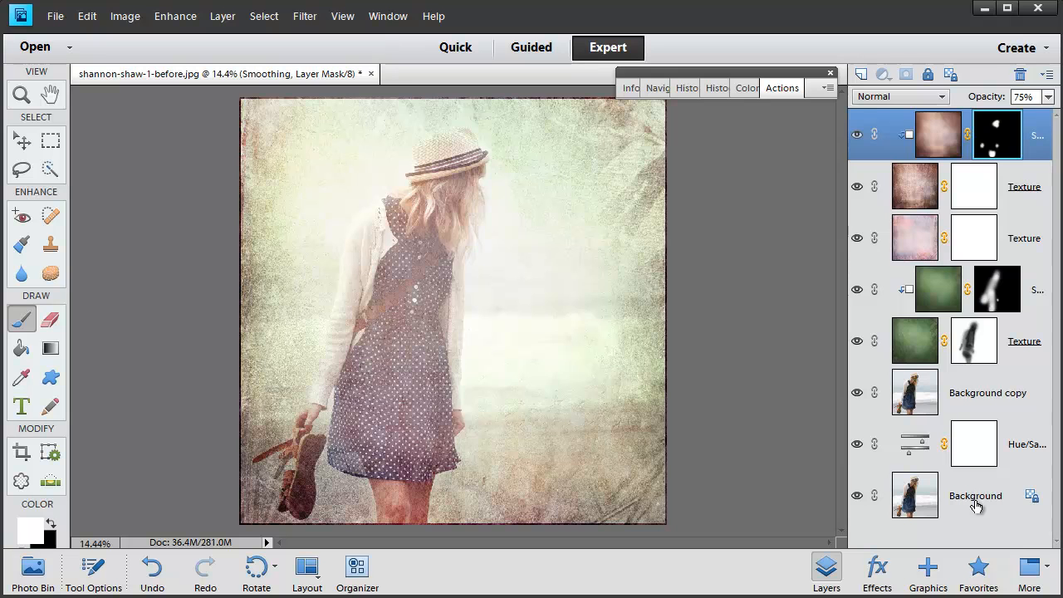
Duplicate all layers from the uppermost Smoothing layer down to Background, and merge the duplicates into a single layer
left_click(1038, 124)
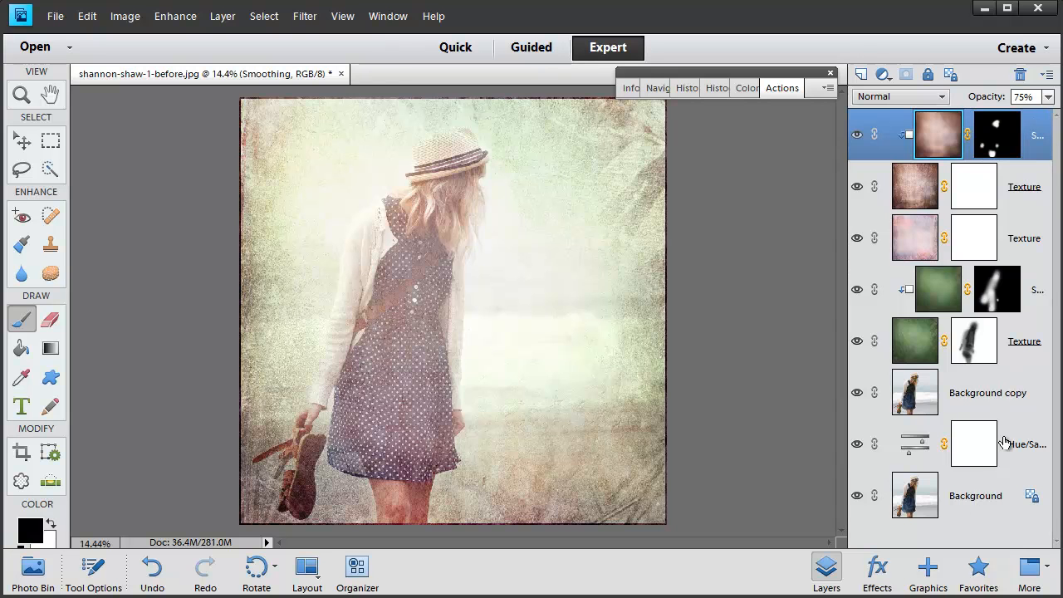
left_click(973, 499, "shift")
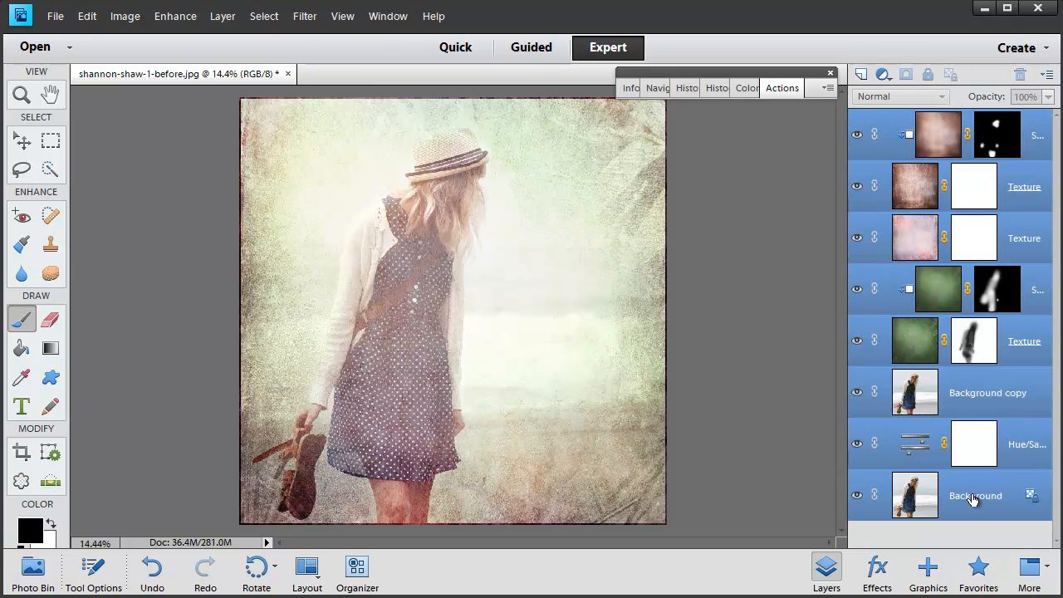
right_click(960, 493)
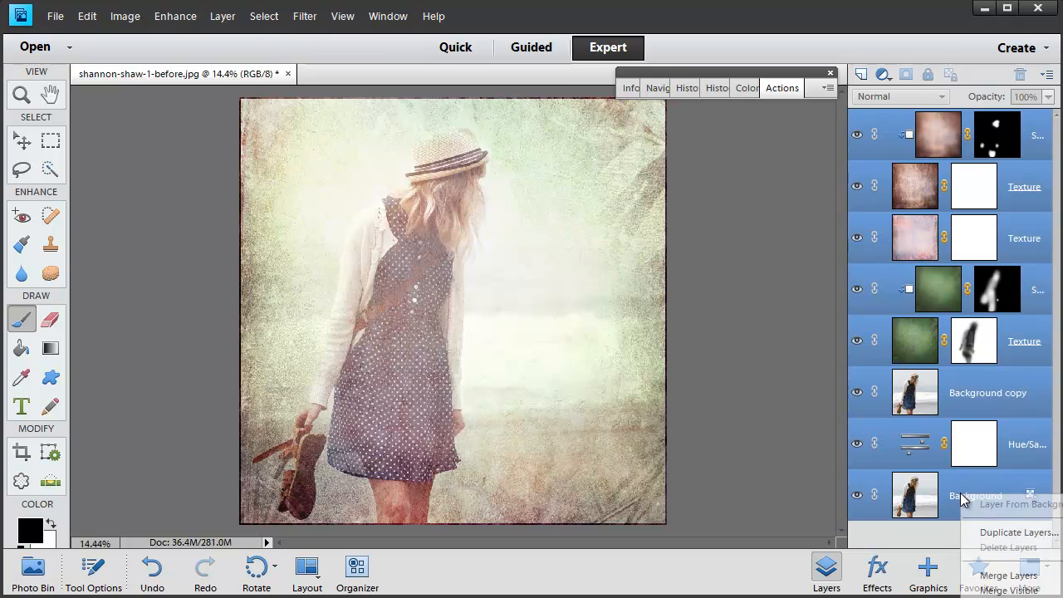
left_click(1003, 534)
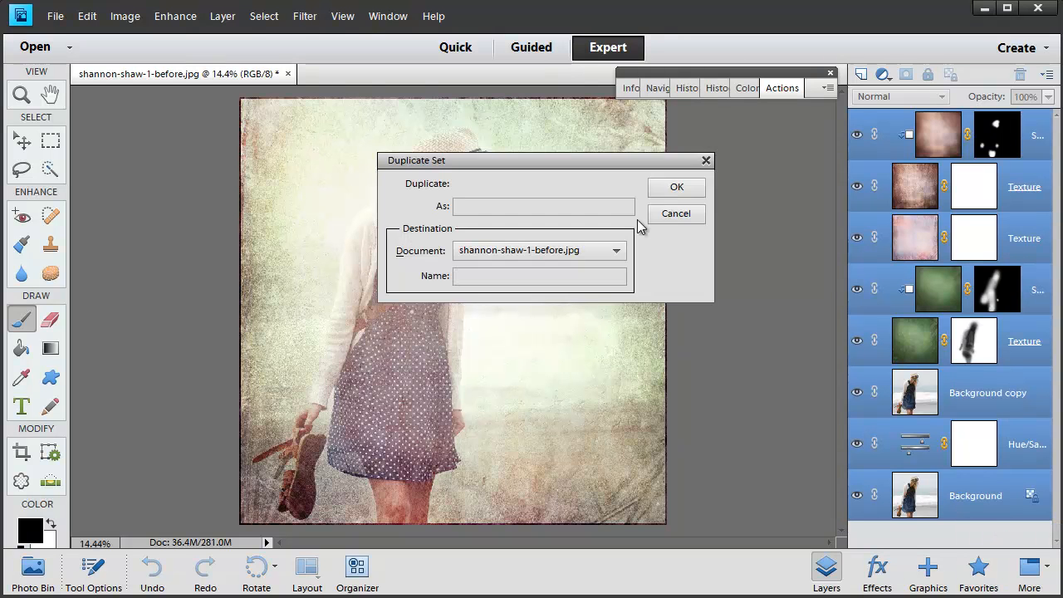
left_click(675, 187)
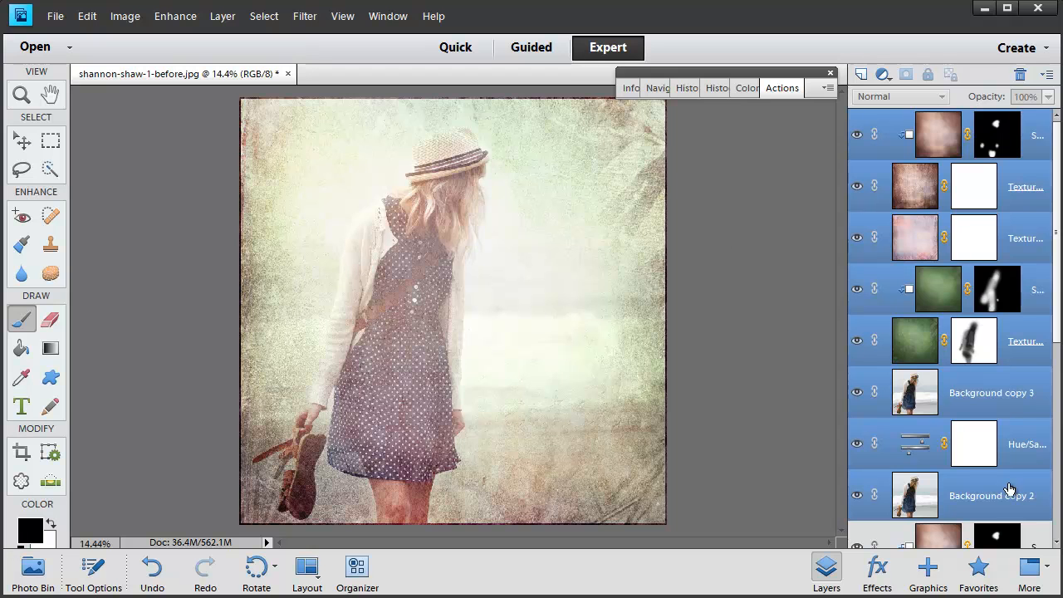
right_click(963, 485)
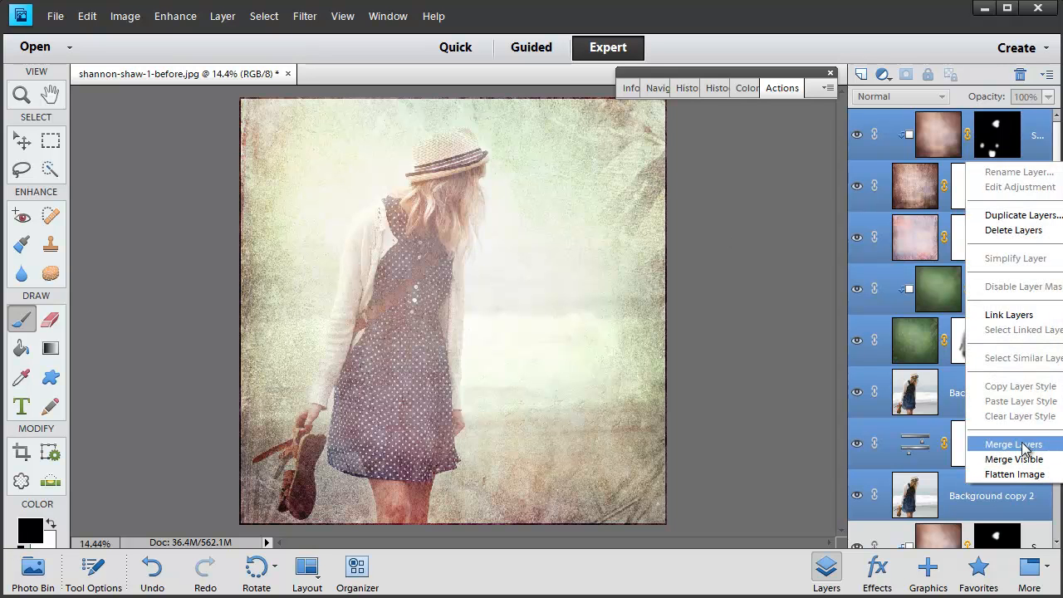
left_click(1022, 442)
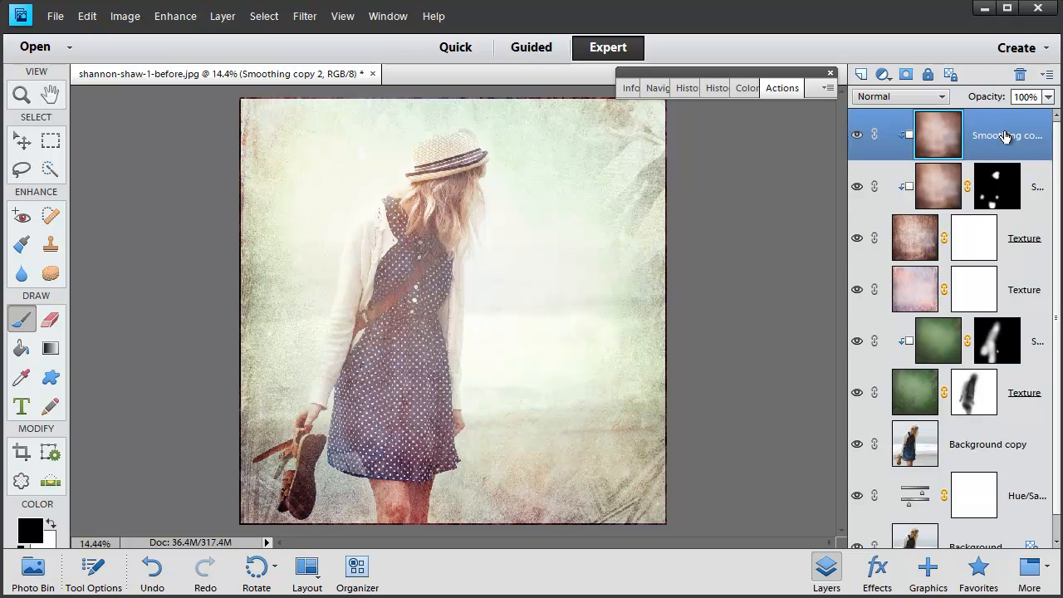
Move the merged layer directly above the pink Texture layer and clip it to that texture
left_click_drag(1005, 135, 999, 268)
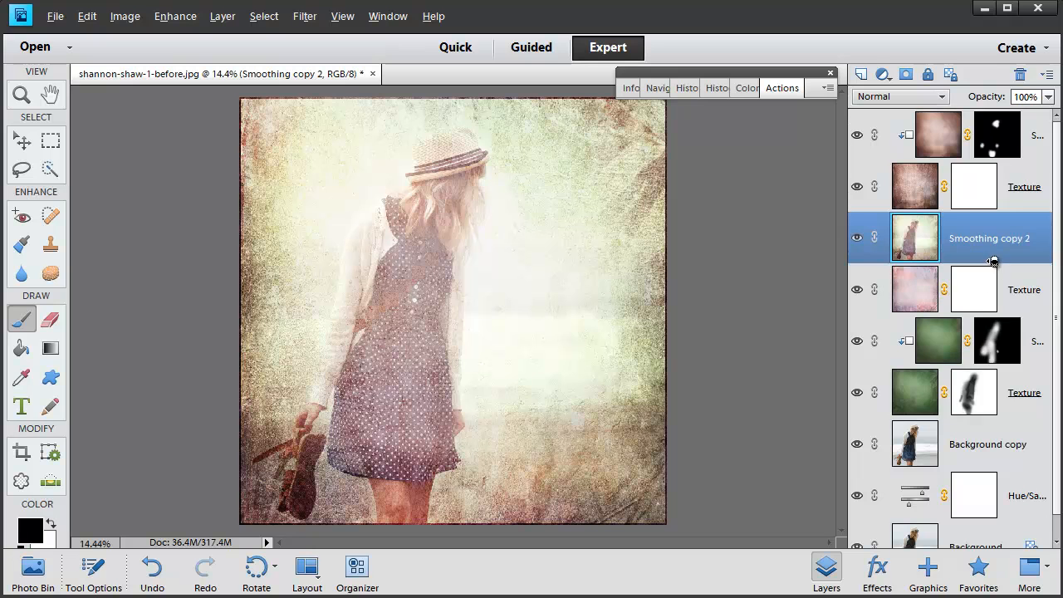
left_click(993, 263, "alt")
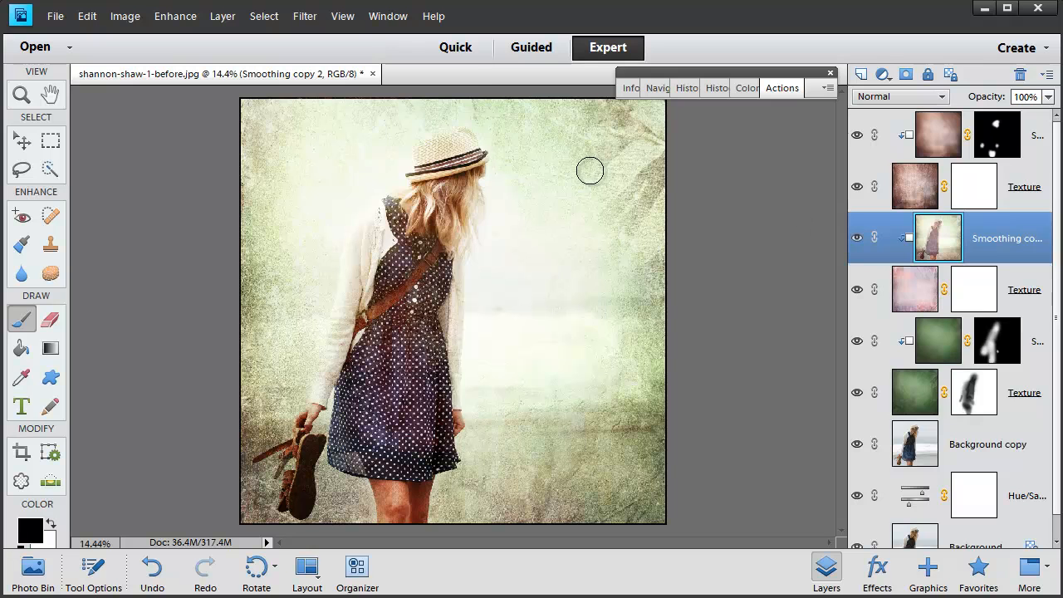
Apply a Gaussian Blur with a radius of 104.9 pixels to the clipped merged layer
left_click(306, 17)
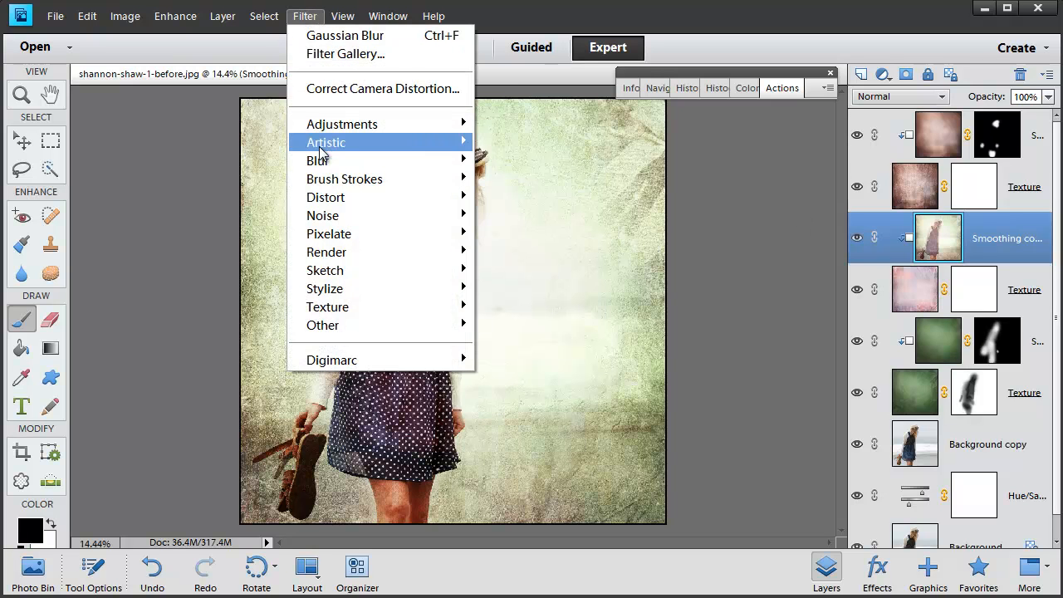
mouse_move(321, 163)
left_click(532, 216)
left_click_drag(607, 415, 745, 415)
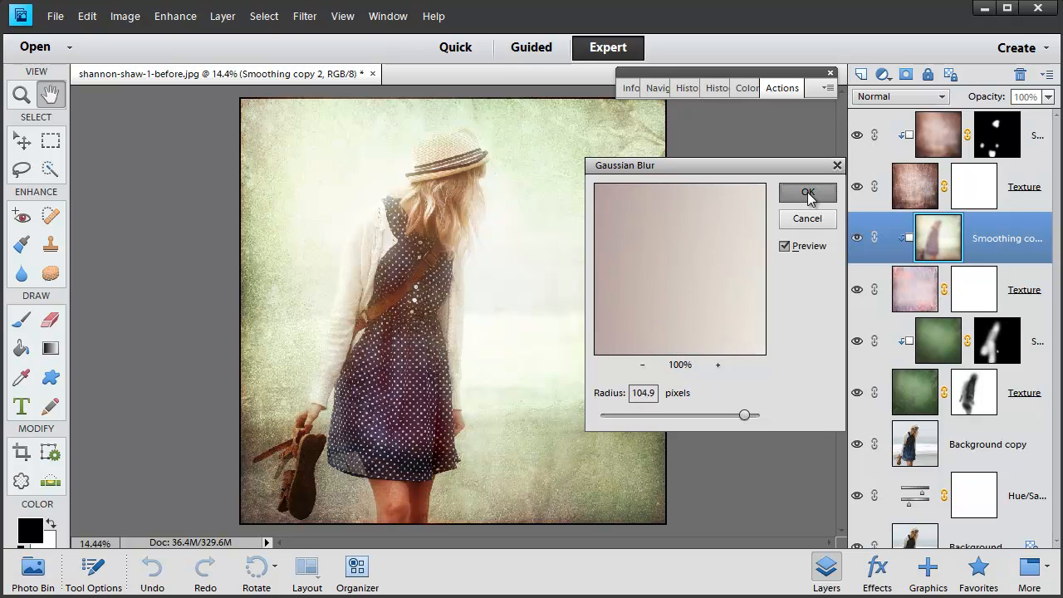
left_click(808, 192)
Add a layer mask to the blurred layer and paint black with a larger brush over the background around the woman
key("b")
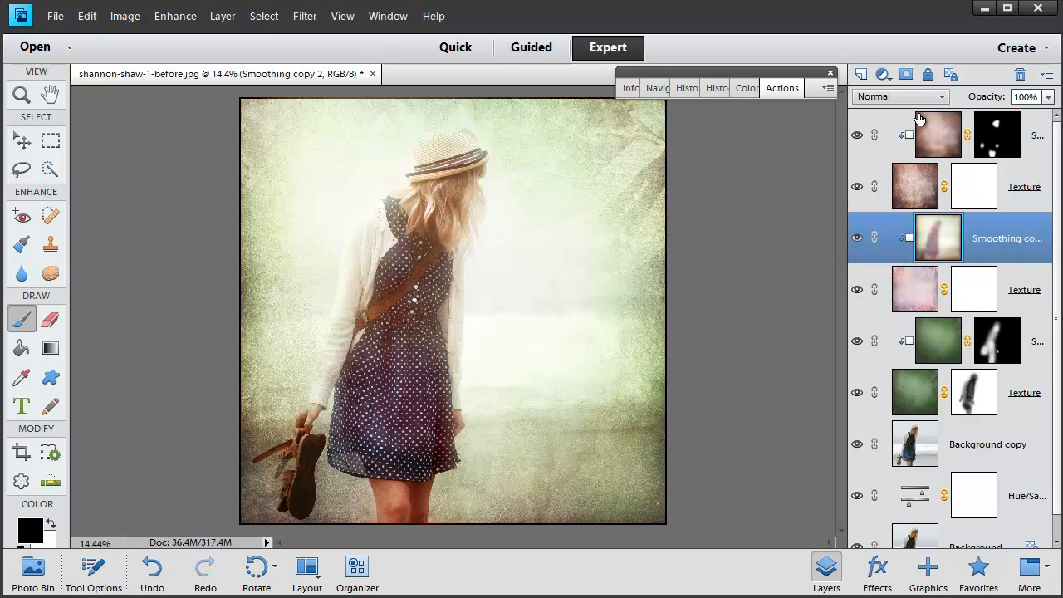
left_click(906, 74)
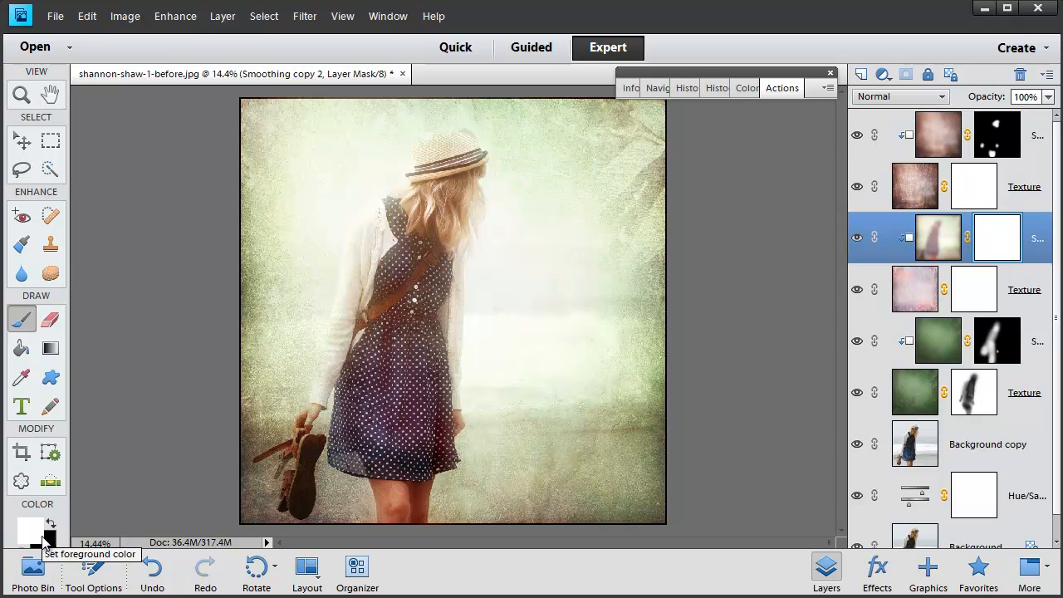
key("x")
key("bracketright")
mouse_move(336, 184)
left_mouse_down()
mouse_move(317, 142)
mouse_move(251, 247)
mouse_move(299, 147)
mouse_move(280, 154)
mouse_move(300, 133)
mouse_move(245, 198)
mouse_move(350, 120)
mouse_move(285, 193)
mouse_move(299, 188)
mouse_move(245, 399)
mouse_move(320, 161)
mouse_move(374, 109)
mouse_move(623, 132)
mouse_move(625, 167)
mouse_move(557, 331)
mouse_move(575, 202)
mouse_move(562, 454)
mouse_move(626, 448)
mouse_move(626, 474)
mouse_move(661, 414)
mouse_move(624, 516)
mouse_move(651, 314)
mouse_move(563, 346)
mouse_move(499, 511)
mouse_move(655, 306)
mouse_move(632, 234)
mouse_move(623, 333)
mouse_move(590, 196)
mouse_move(583, 346)
mouse_move(646, 193)
mouse_move(640, 380)
mouse_move(571, 160)
left_mouse_up()
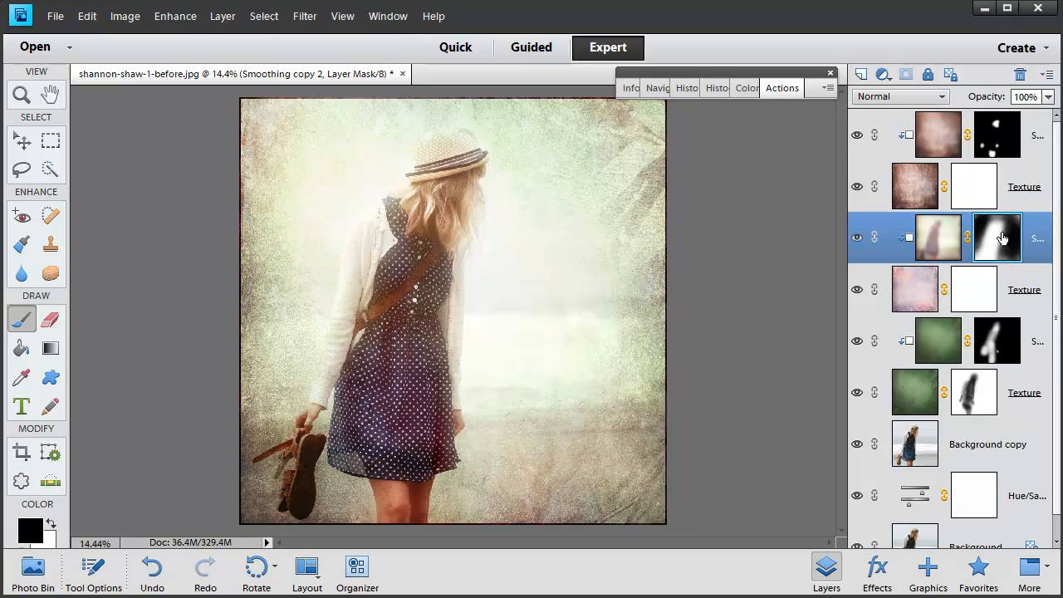
Compare the edit with the original photo by showing only the Background layer and restoring all layers
scroll(989, 519, "down", 1)
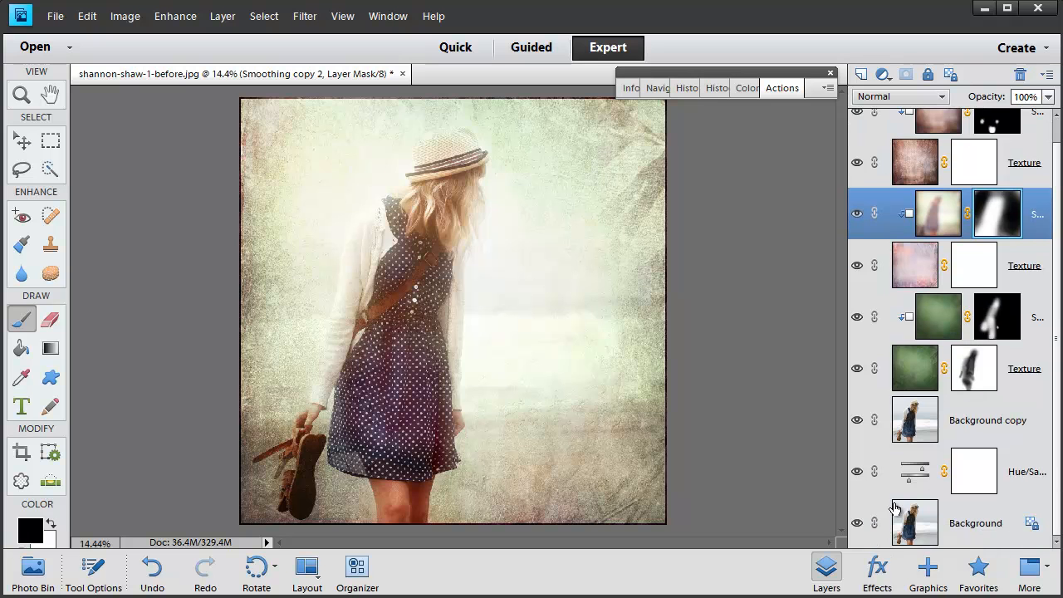
left_click(856, 523, "alt")
left_click(856, 524, "alt")
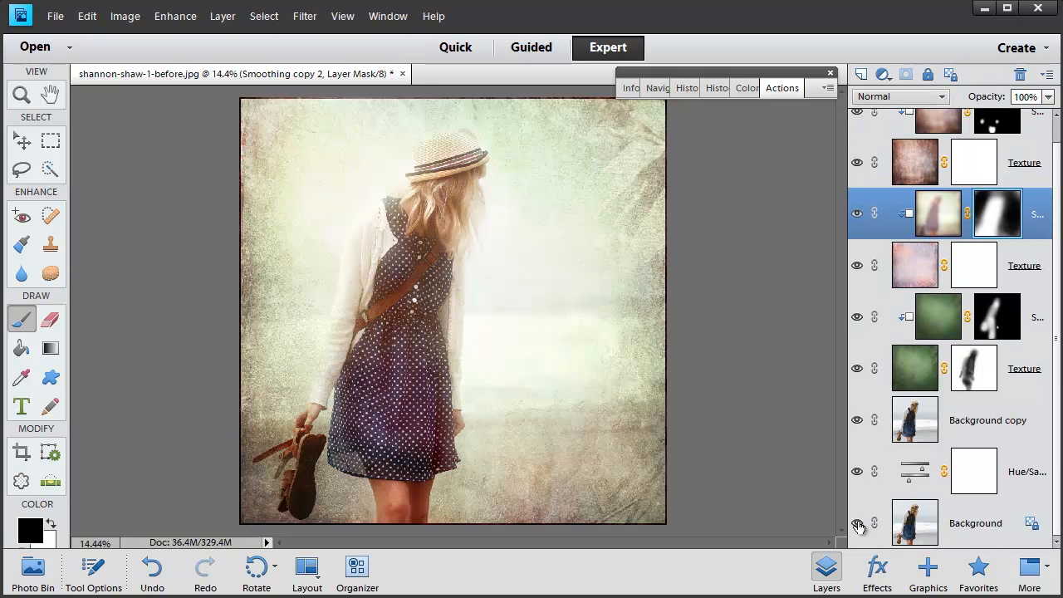